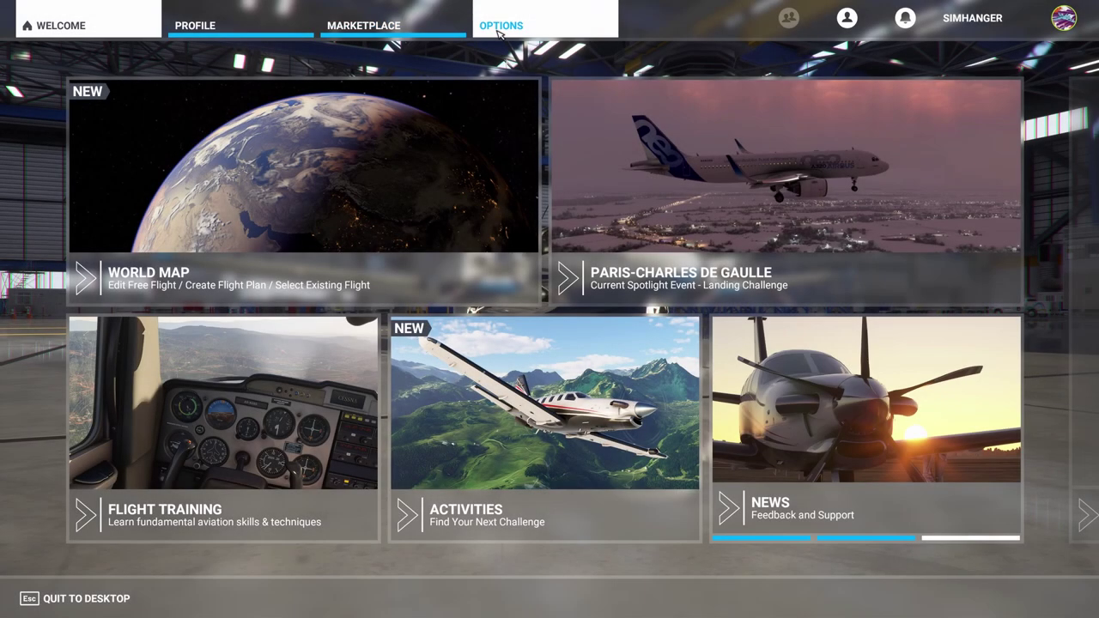
# - Open the simulator's Options page from the main menu
pyautogui.click(498, 27)
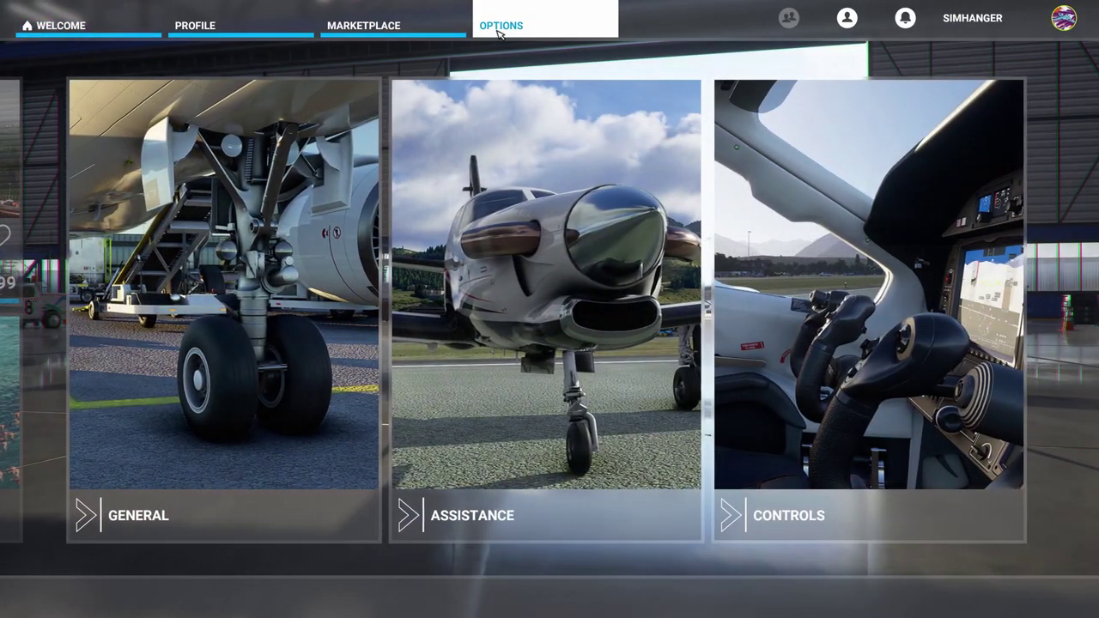
# - Open the Controls settings for the Bravo Throttle Quadrant
pyautogui.click(899, 267)
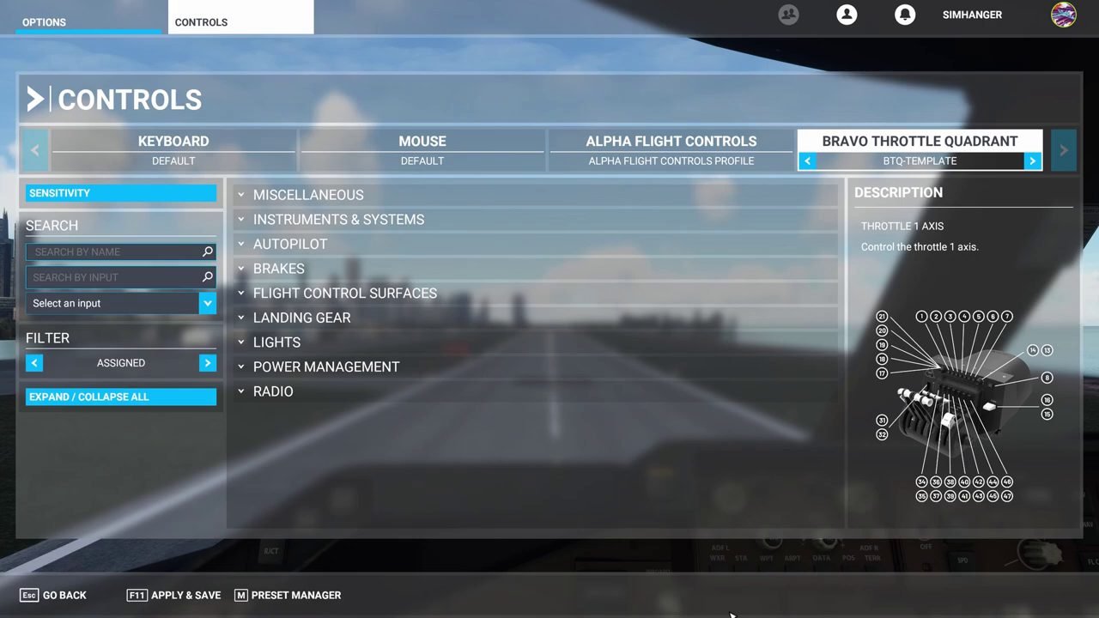
# - Duplicate the BTQ-TEMPLATE profile and name the copy 4ENGINE-JET
pyautogui.click(292, 600)
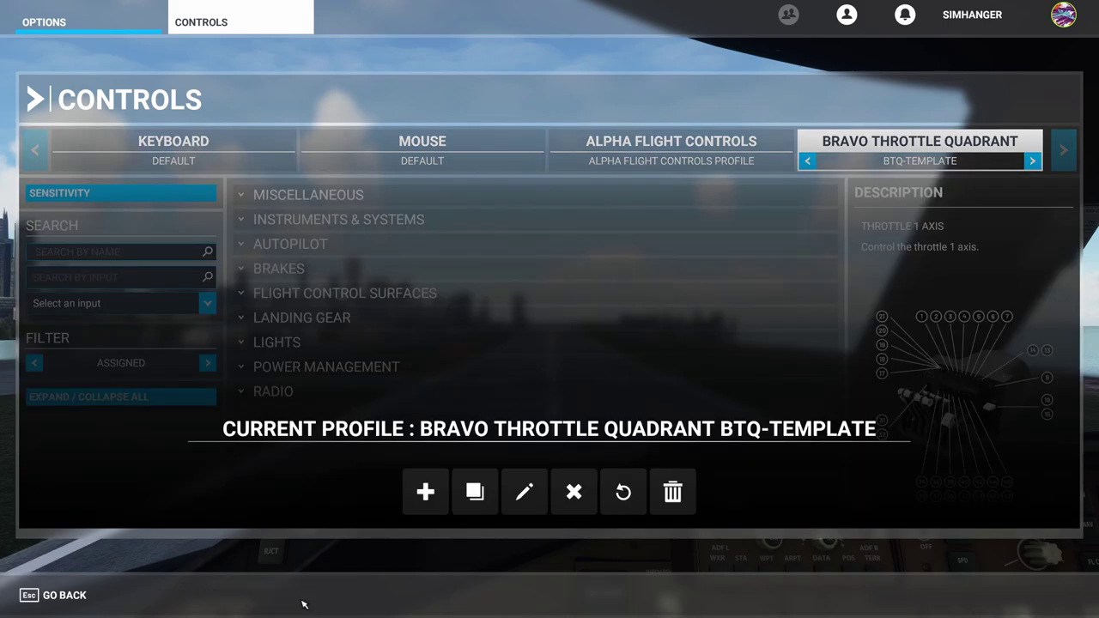
pyautogui.click(481, 492)
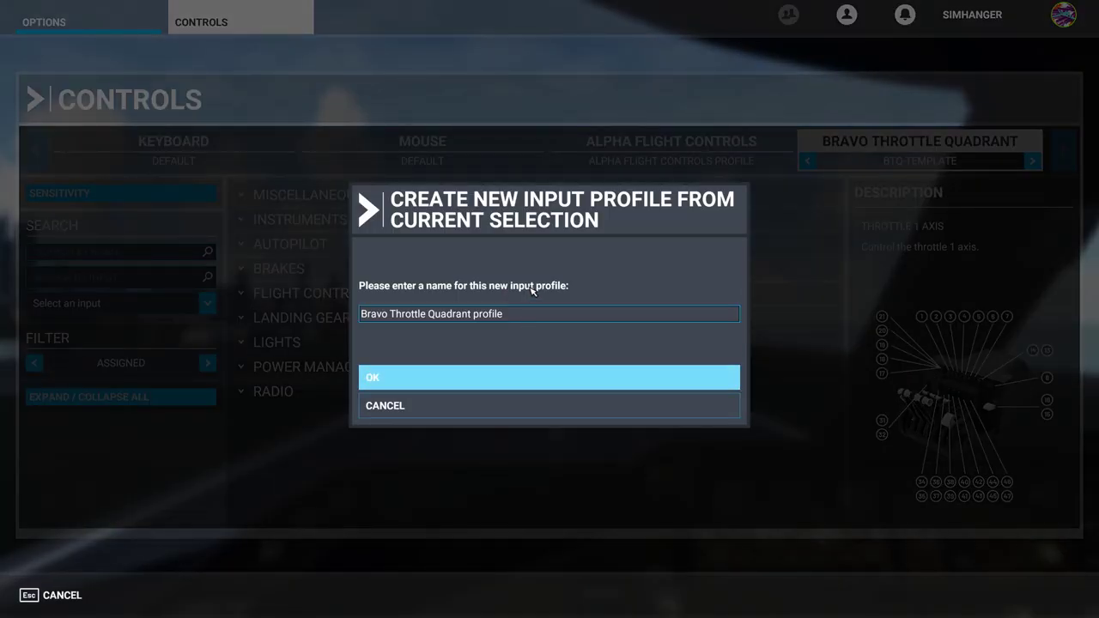
pyautogui.click(529, 317)
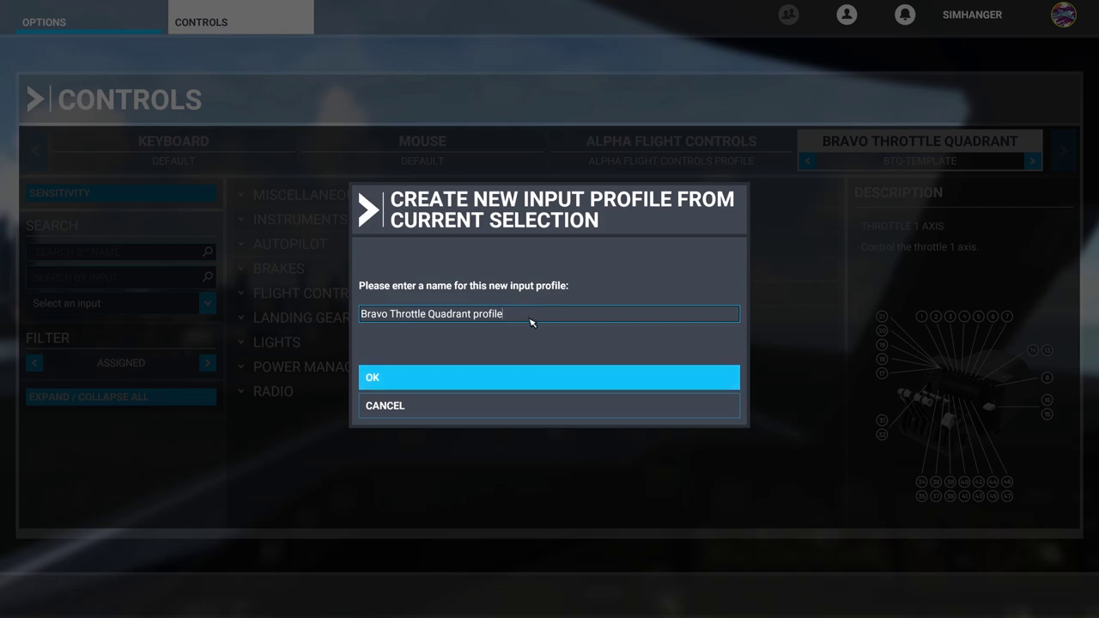
pyautogui.press('BackSpace')
pyautogui.press('BackSpace')
pyautogui.press('BackSpace')
pyautogui.press('BackSpace')
pyautogui.press('BackSpace')
pyautogui.press('BackSpace')
pyautogui.press('BackSpace')
pyautogui.press('BackSpace')
pyautogui.press('BackSpace')
pyautogui.press('BackSpace')
pyautogui.press('BackSpace')
pyautogui.press('BackSpace')
pyautogui.press('BackSpace')
pyautogui.press('BackSpace')
pyautogui.press('BackSpace')
pyautogui.press('BackSpace')
pyautogui.press('BackSpace')
pyautogui.press('BackSpace')
pyautogui.press('BackSpace')
pyautogui.press('BackSpace')
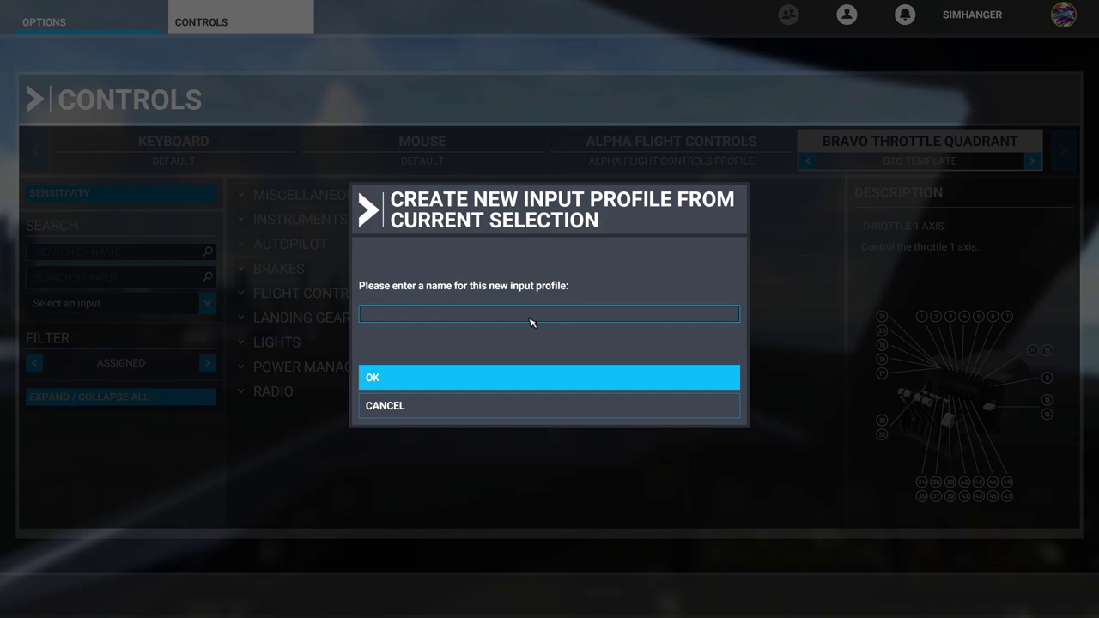
pyautogui.write('4ENGINE-JET')
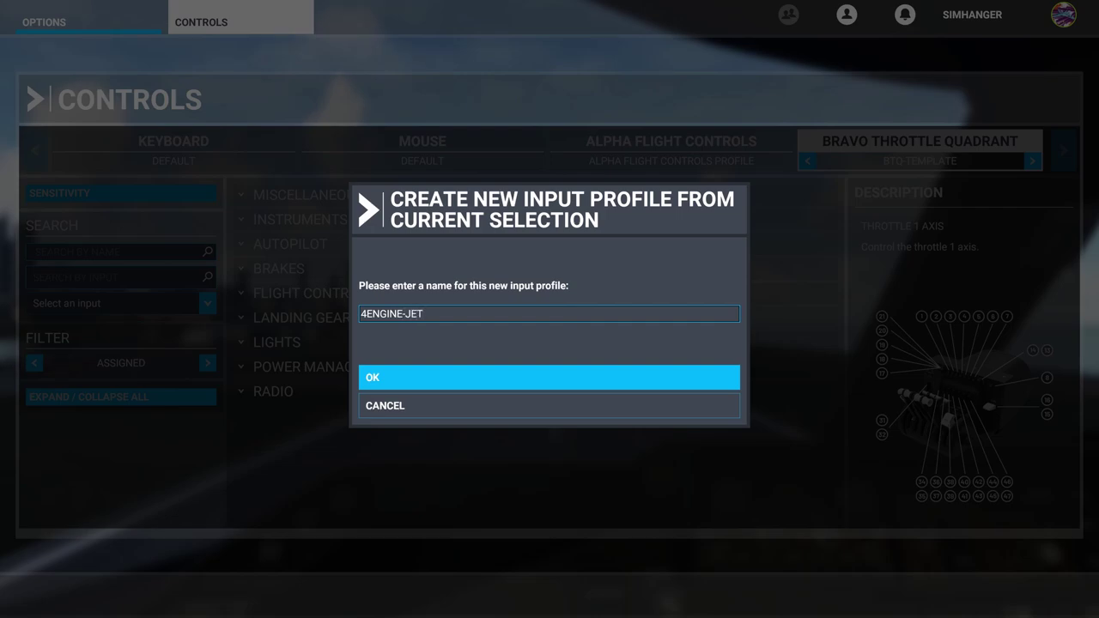
pyautogui.click(498, 388)
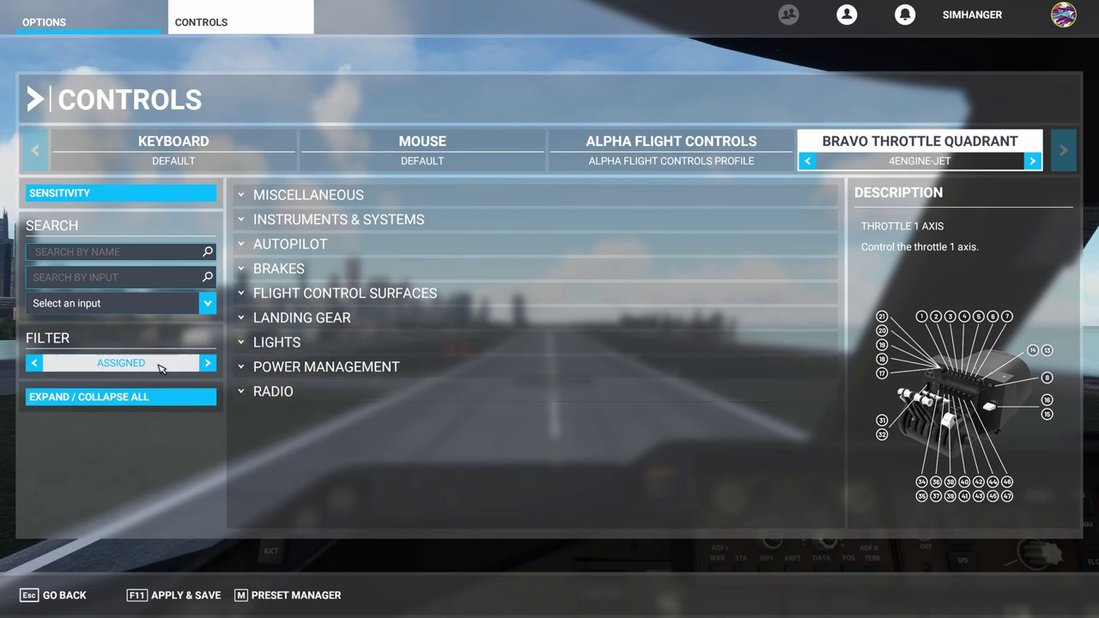
# - Clear the Mixture 1 Axis and Mixture 2 Axis bindings under Power Management
pyautogui.click(245, 368)
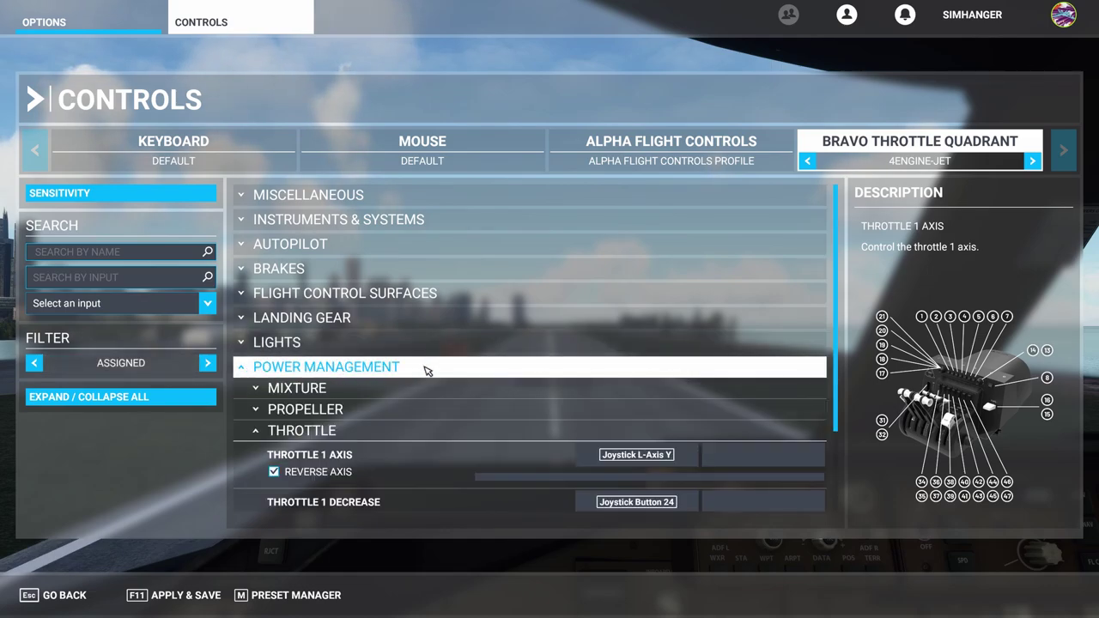
pyautogui.scroll(-2, 429, 370)
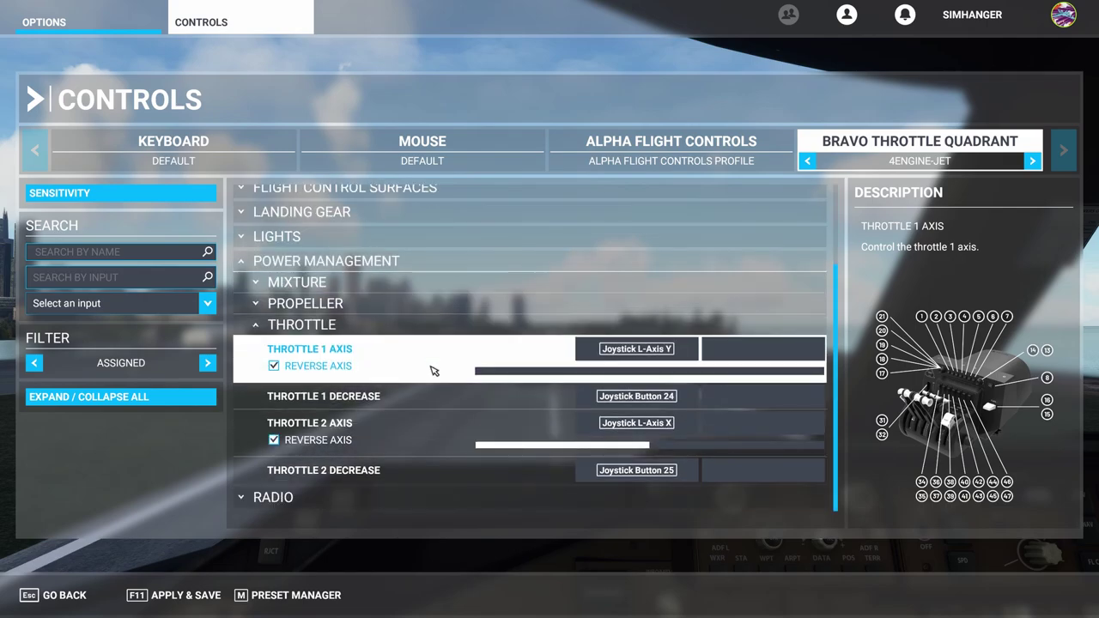
pyautogui.click(258, 285)
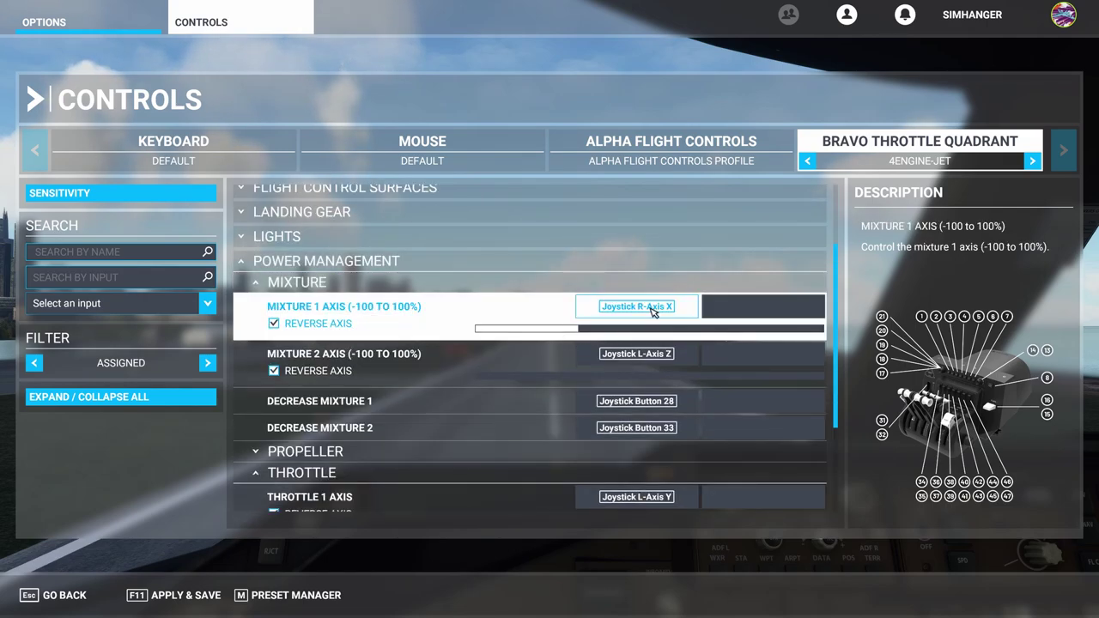
pyautogui.click(653, 311)
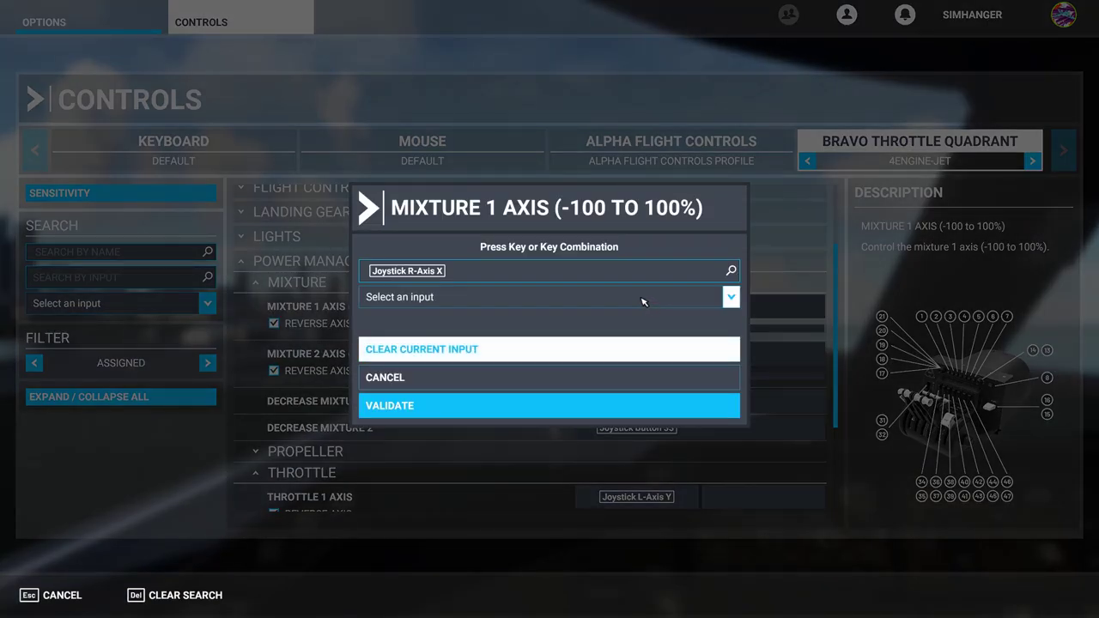
pyautogui.click(618, 356)
pyautogui.click(613, 407)
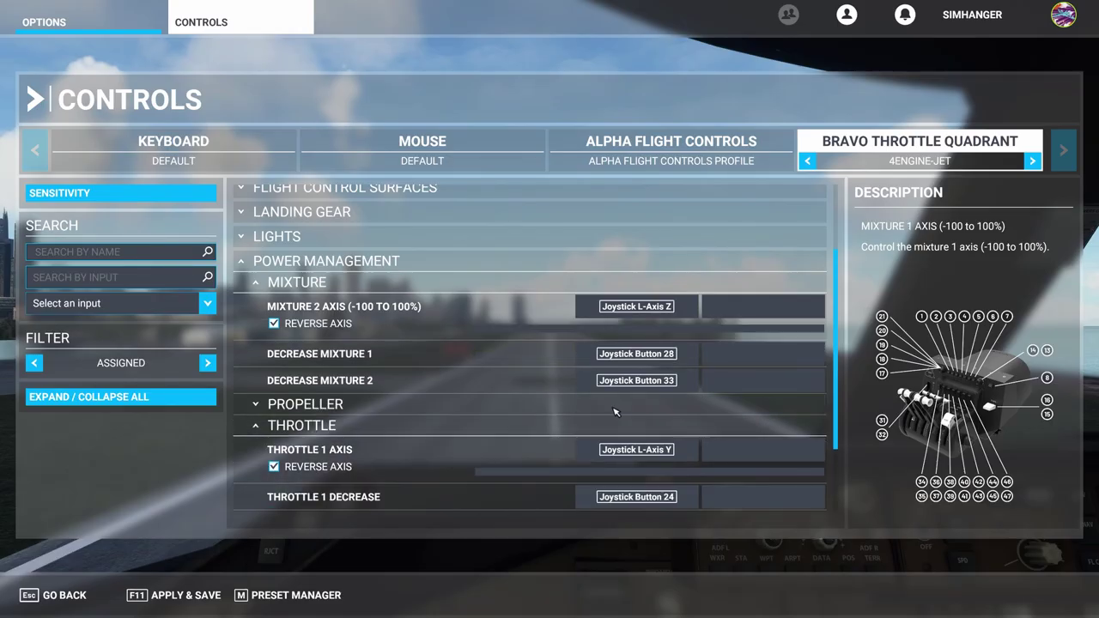
pyautogui.click(627, 314)
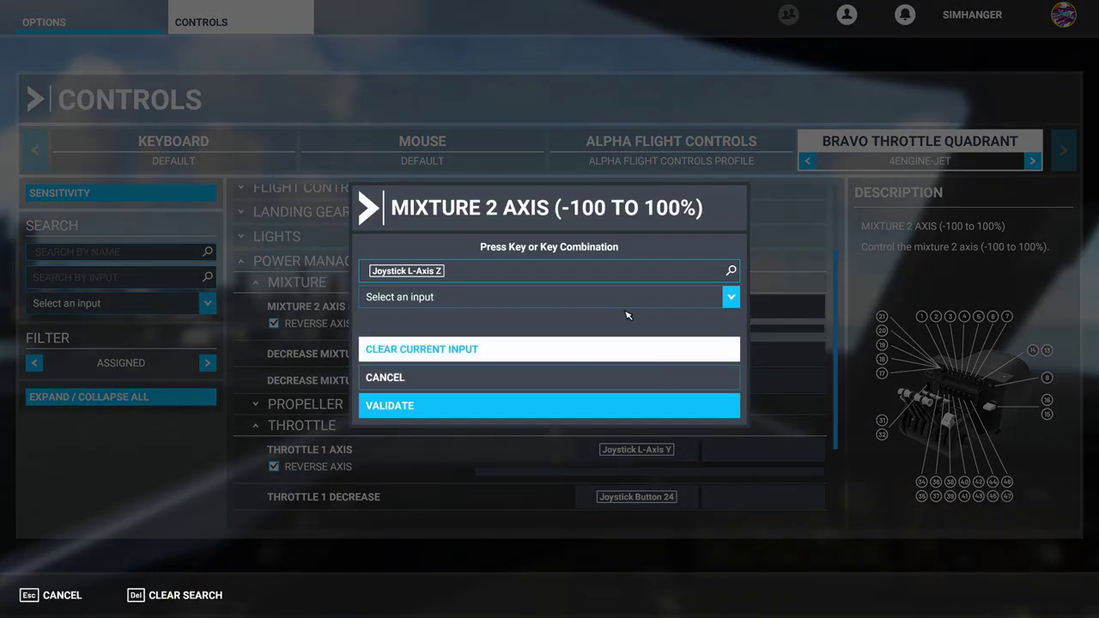
pyautogui.click(612, 357)
pyautogui.click(604, 404)
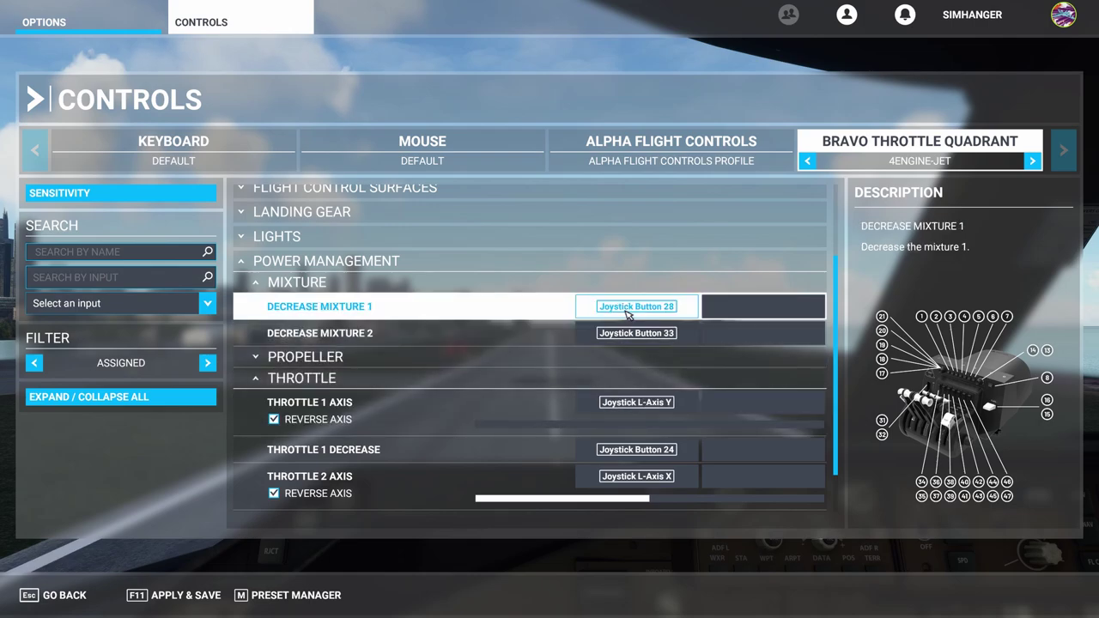
# - Unbind the Decrease Mixture 1 and Decrease Mixture 2 buttons
pyautogui.click(625, 305)
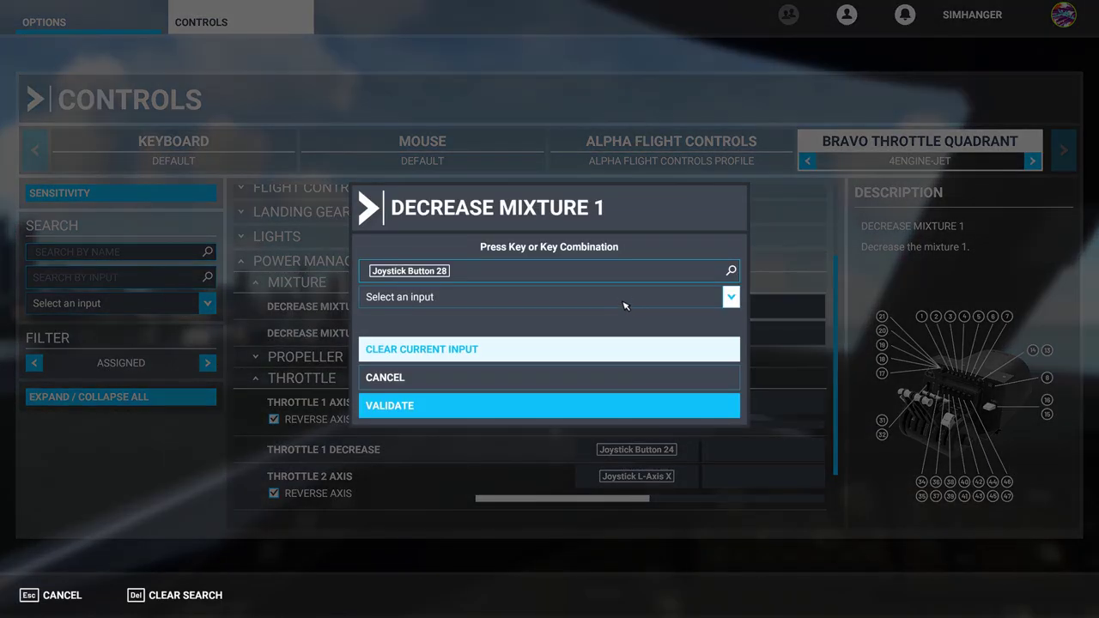
pyautogui.click(596, 354)
pyautogui.click(601, 406)
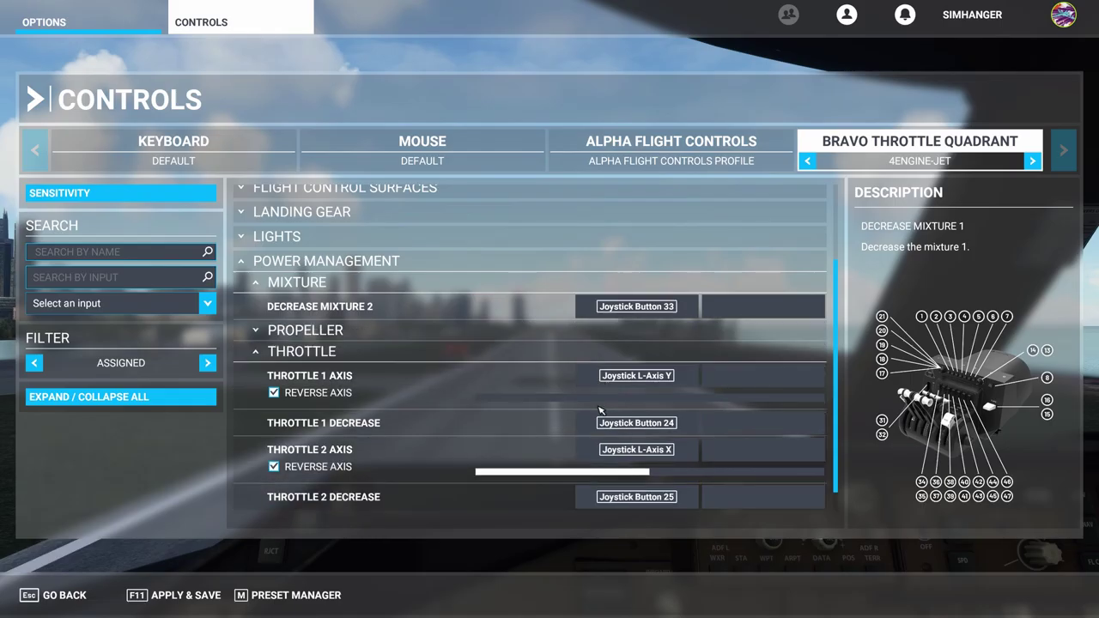
pyautogui.click(623, 309)
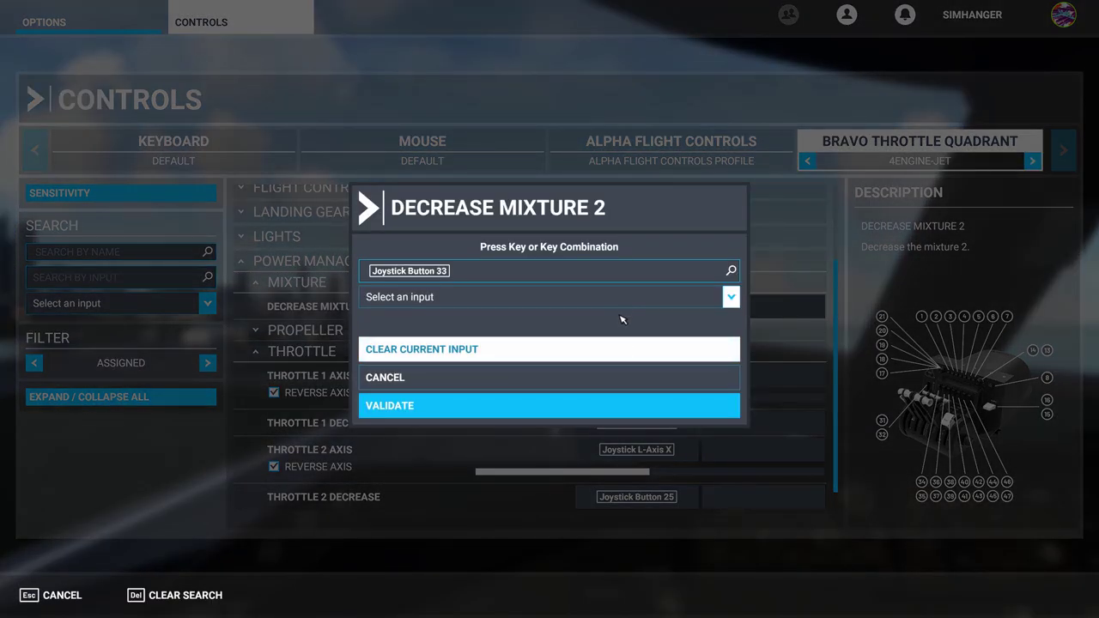
pyautogui.click(626, 350)
pyautogui.click(615, 407)
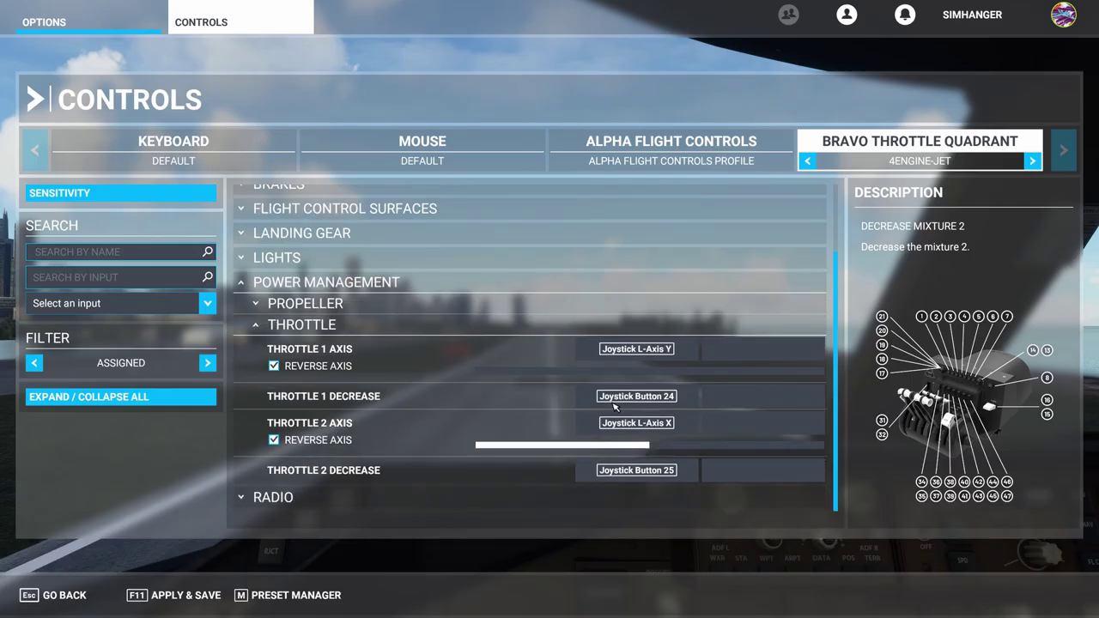
# - Clear the Propeller 1 Axis and Propeller 2 Axis bindings
pyautogui.click(261, 307)
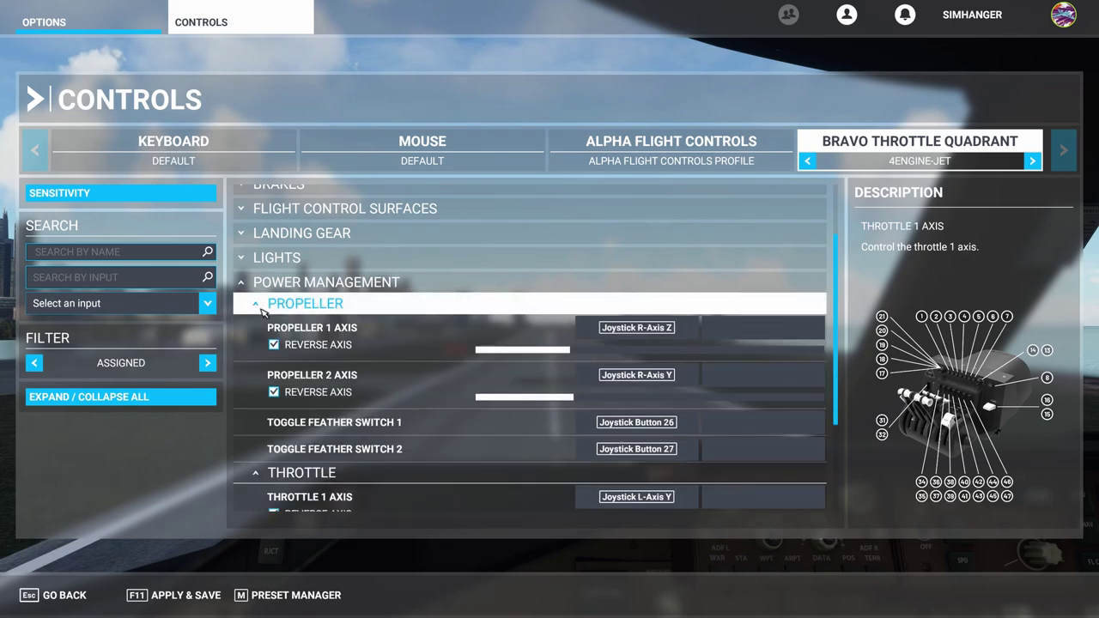
pyautogui.click(618, 330)
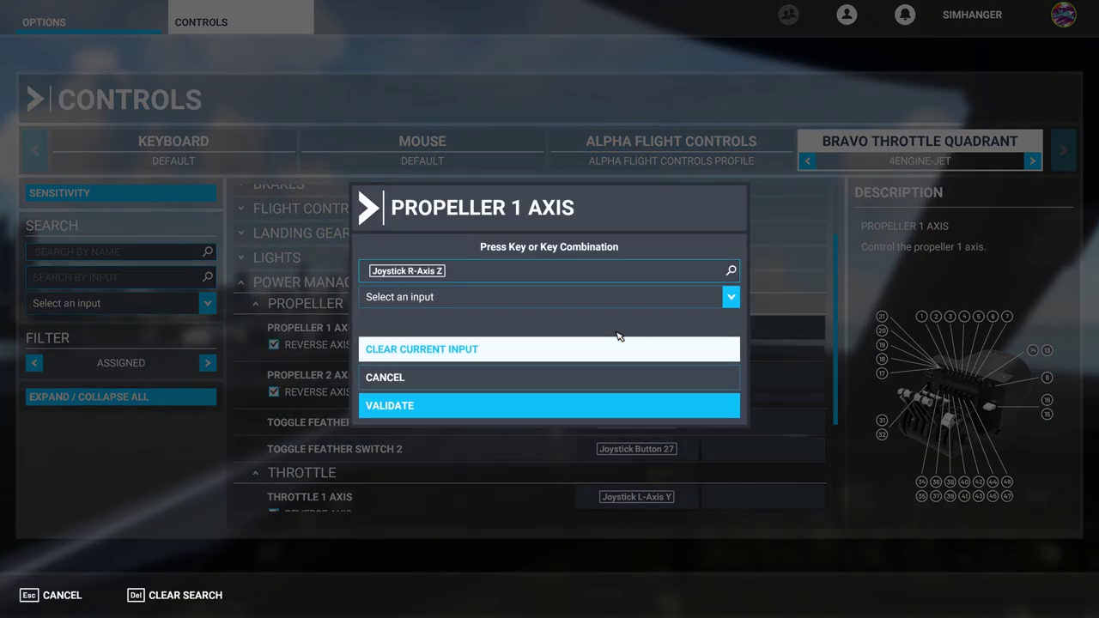
pyautogui.click(572, 350)
pyautogui.click(576, 407)
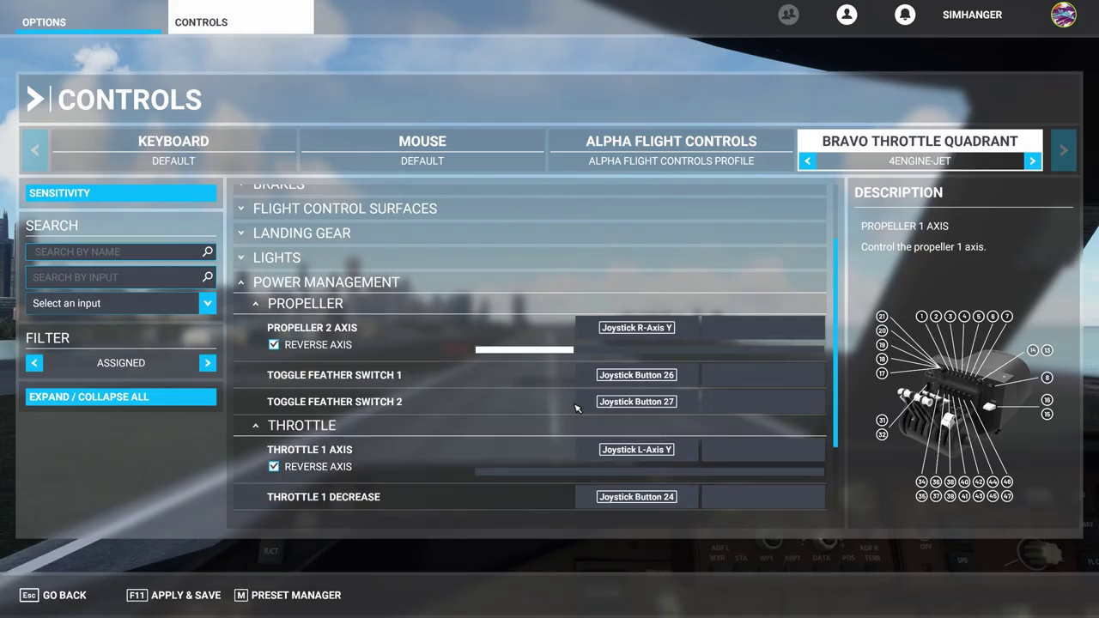
pyautogui.click(623, 333)
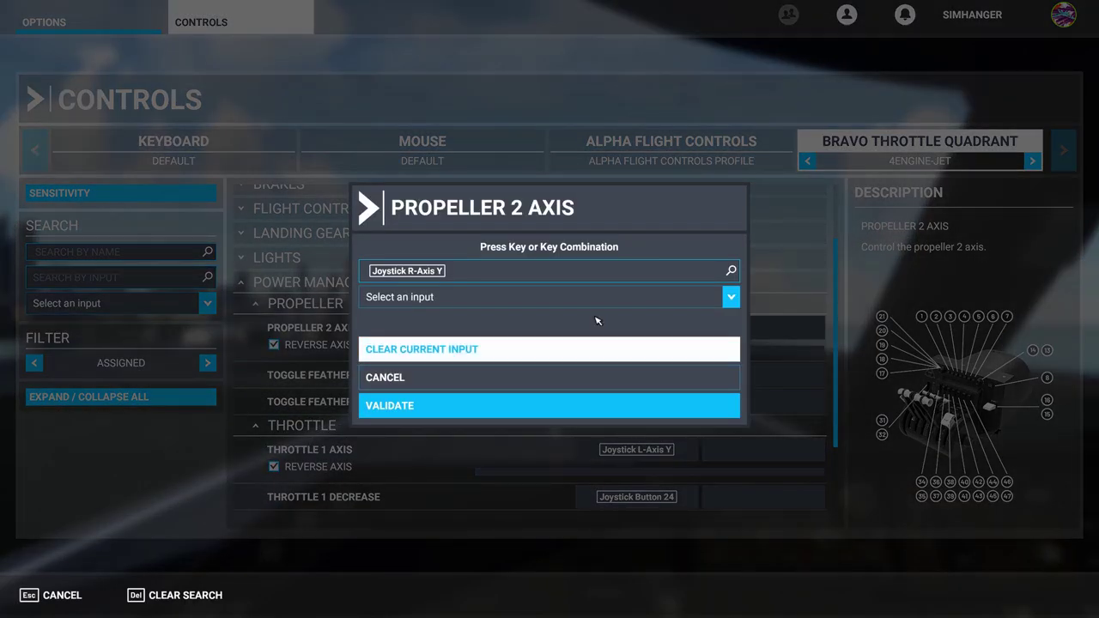
pyautogui.click(590, 352)
pyautogui.click(581, 406)
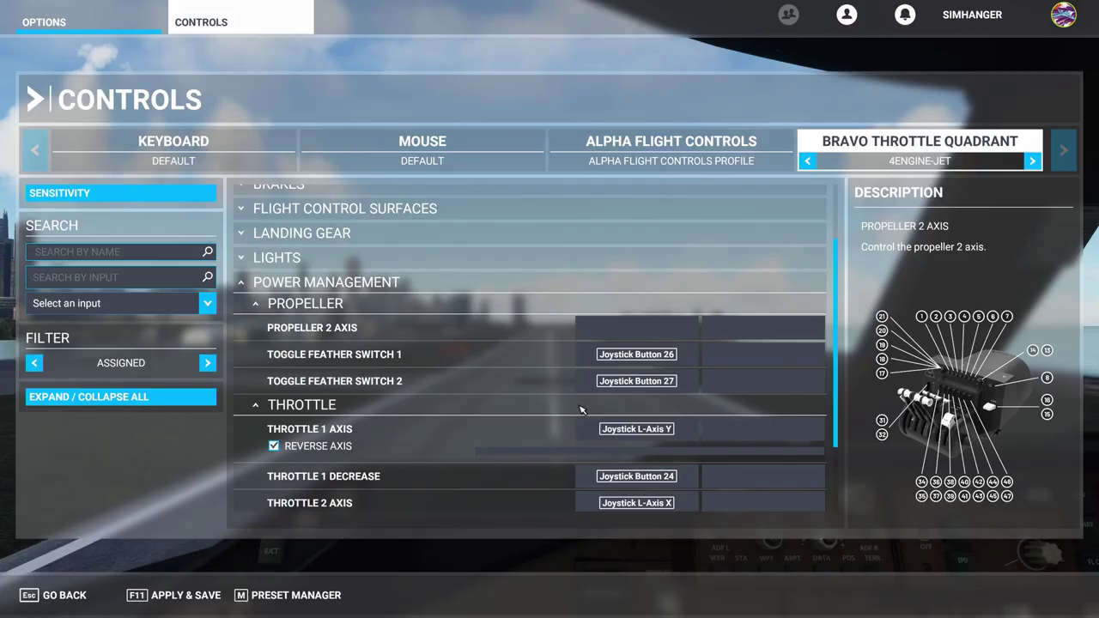
# - Remove Joystick Buttons 26 and 27 from Toggle Feather Switch 1 and 2
pyautogui.click(608, 327)
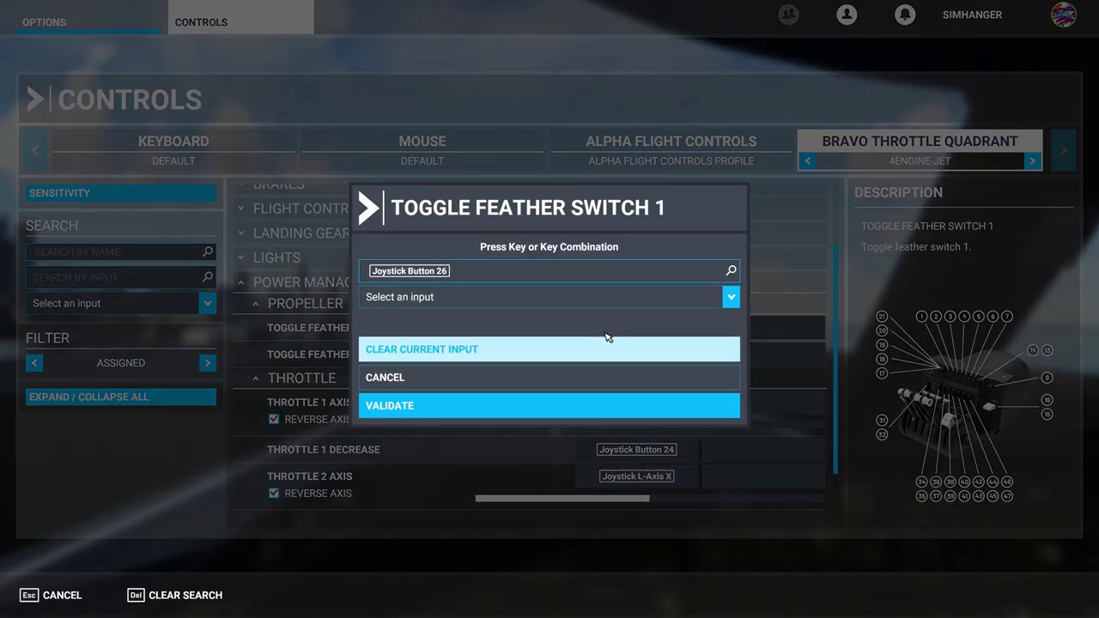
pyautogui.click(597, 348)
pyautogui.click(589, 404)
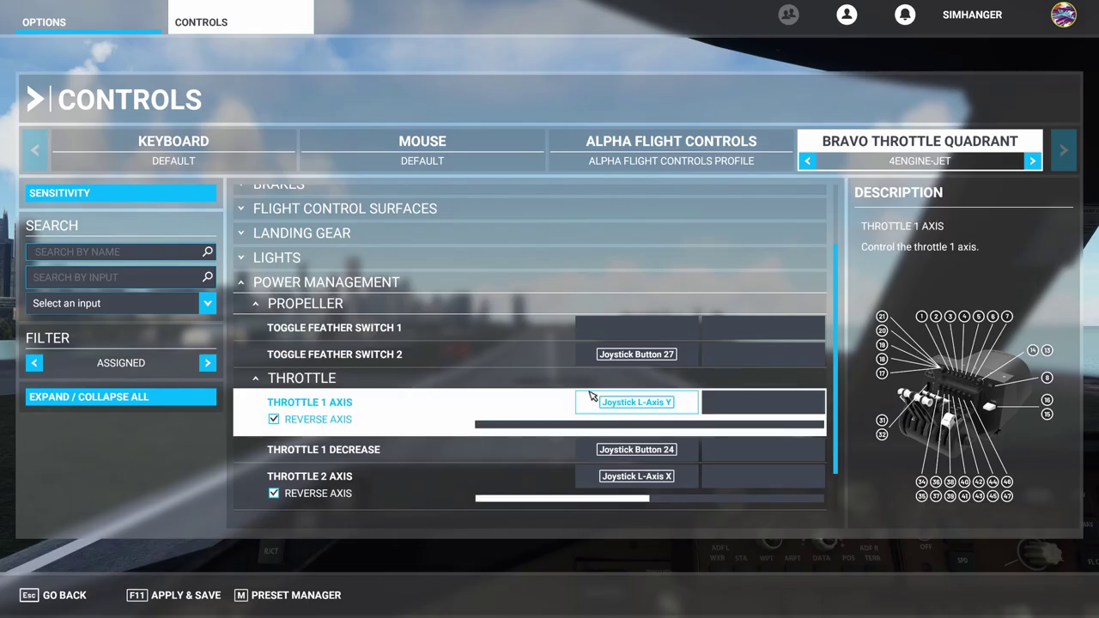
pyautogui.click(609, 327)
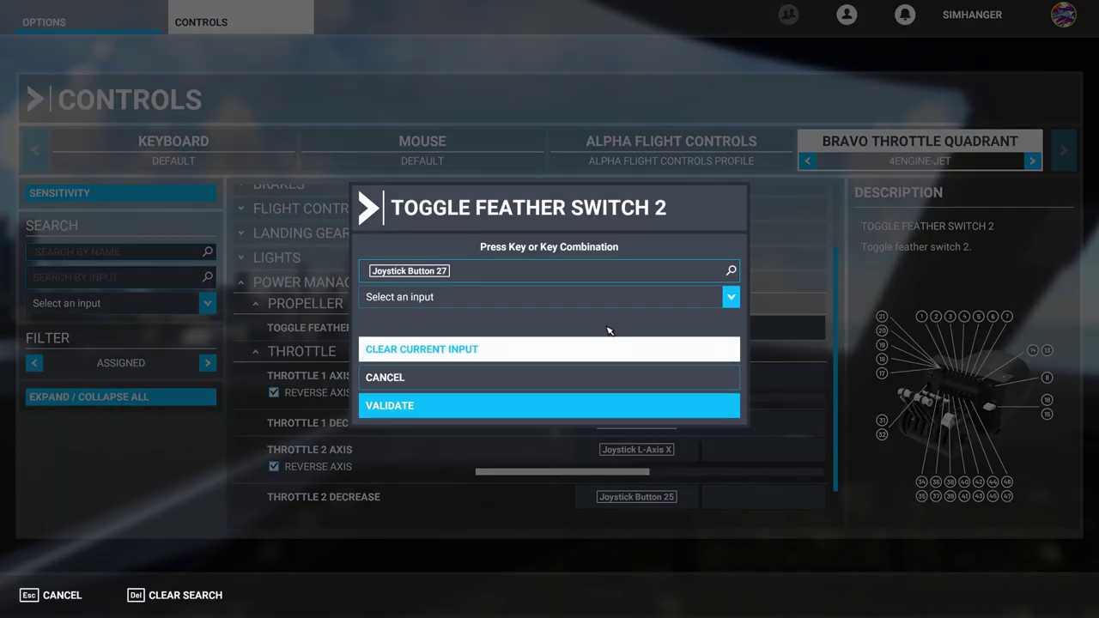
pyautogui.click(600, 350)
pyautogui.click(584, 407)
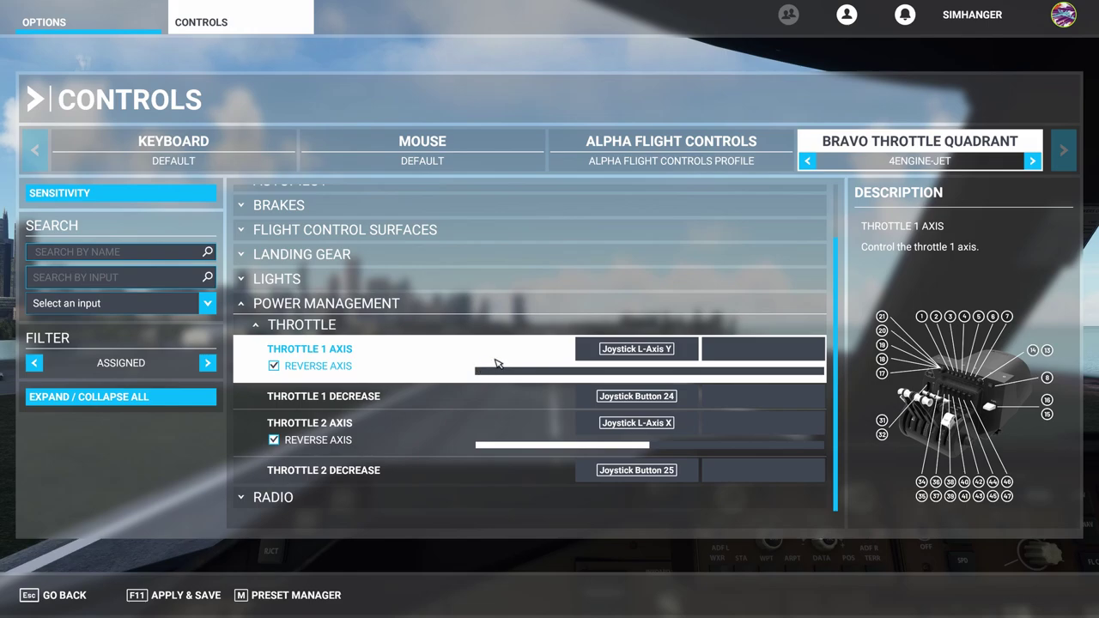
# - Rebind Throttle 1 Axis to Joystick L-Axis X, accepting the conflict warning
pyautogui.click(627, 350)
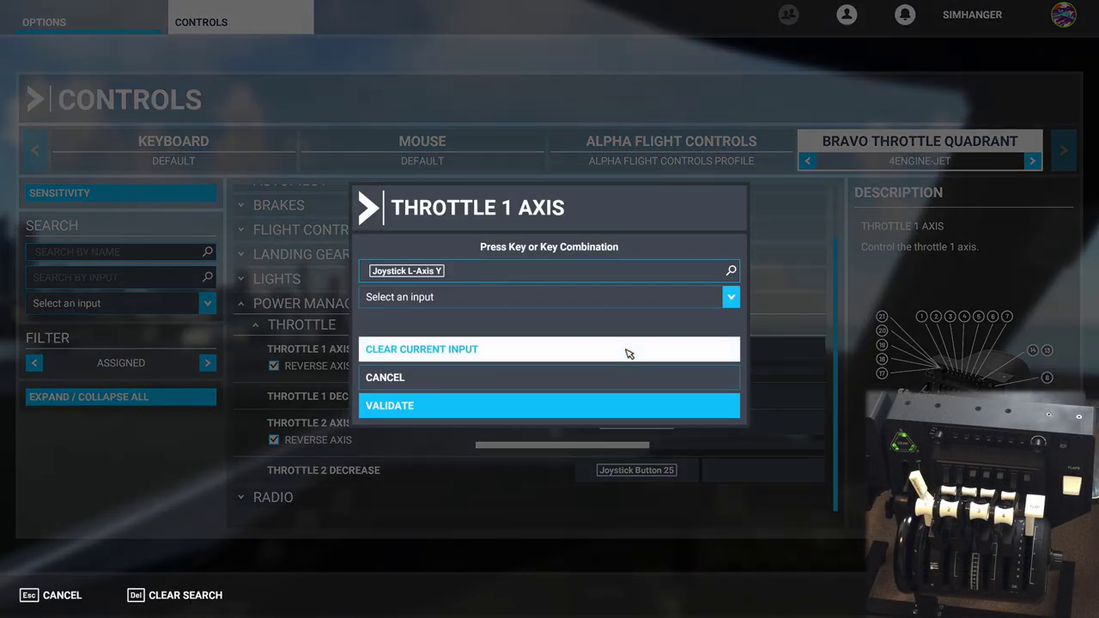
pyautogui.click(604, 277)
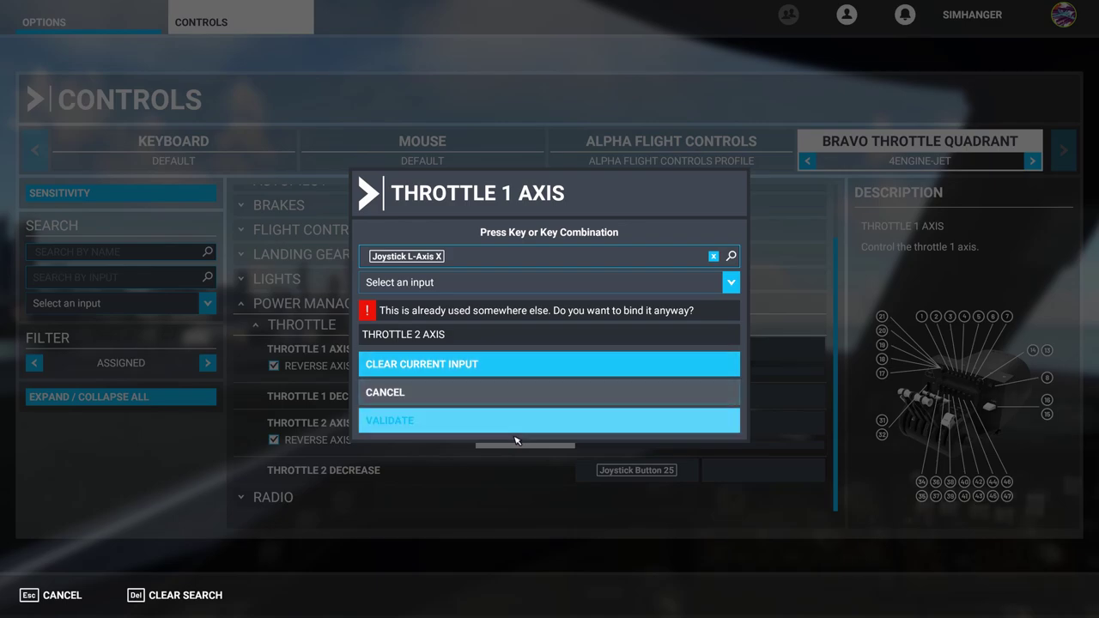
pyautogui.click(518, 427)
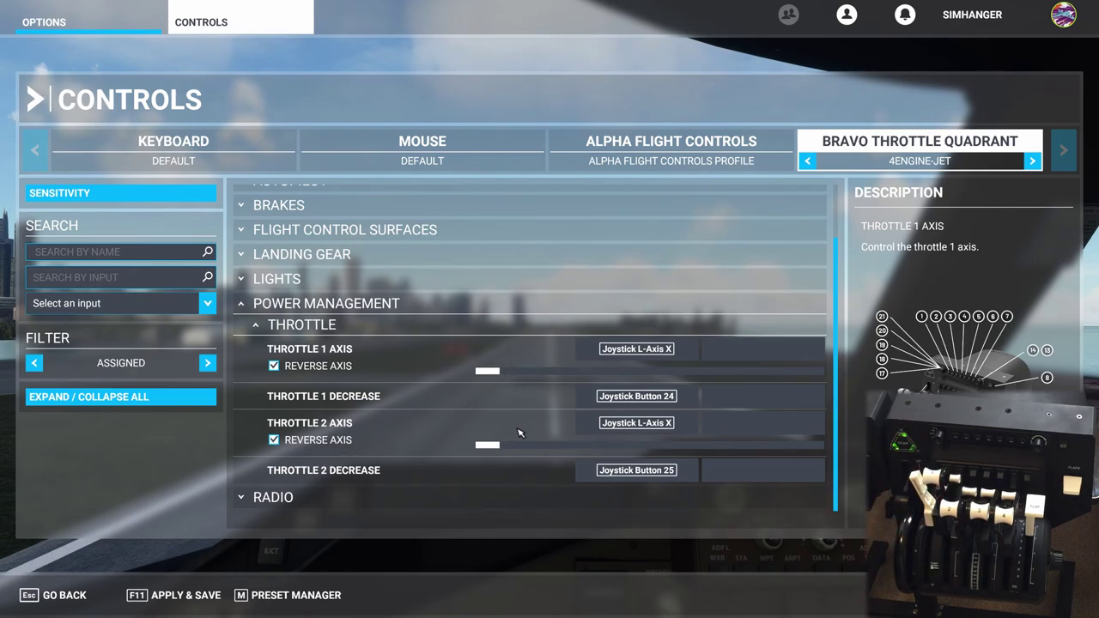
# - Rebind Throttle 2 Axis to Joystick R-Axis Z
pyautogui.click(620, 426)
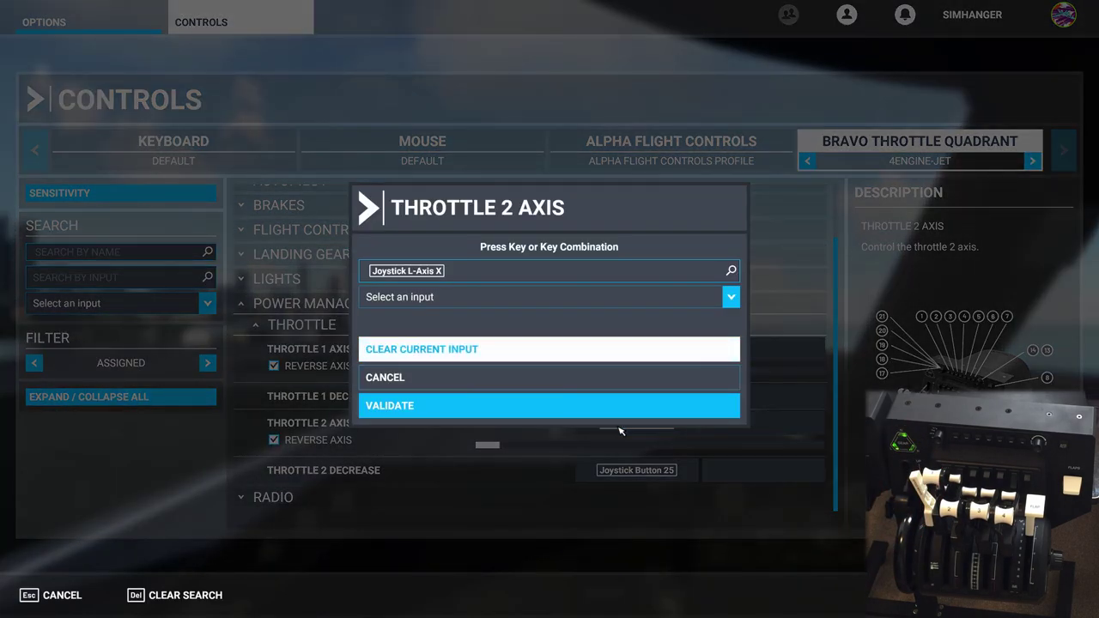
pyautogui.click(569, 275)
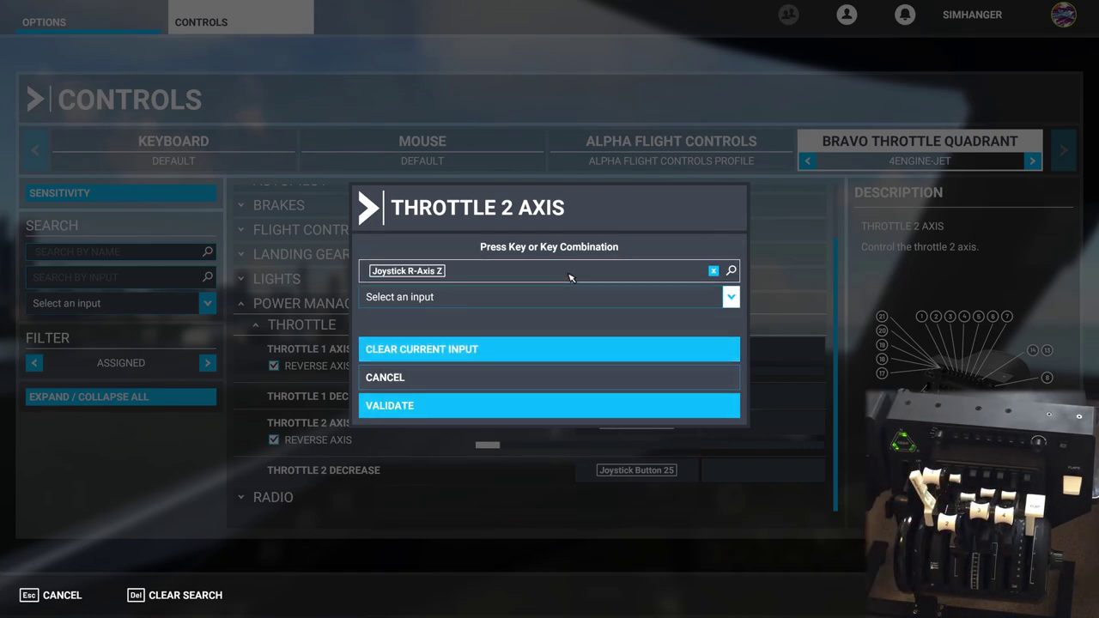
pyautogui.click(525, 418)
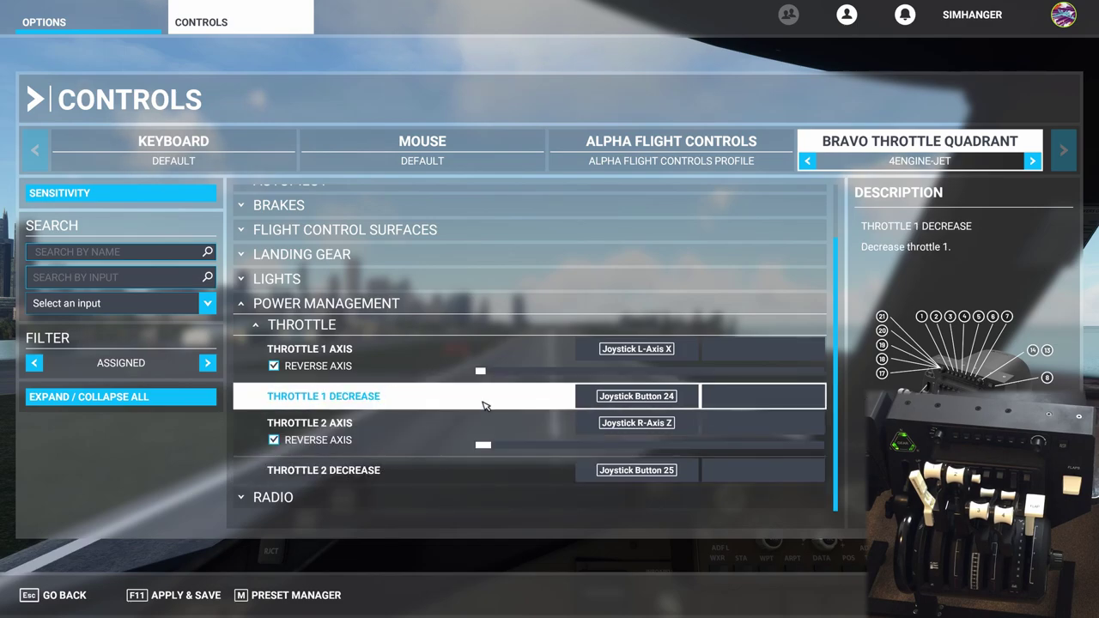
# - Clear Joystick Button 24 from Throttle 1 Decrease and Button 25 from Throttle 2 Decrease
pyautogui.click(633, 395)
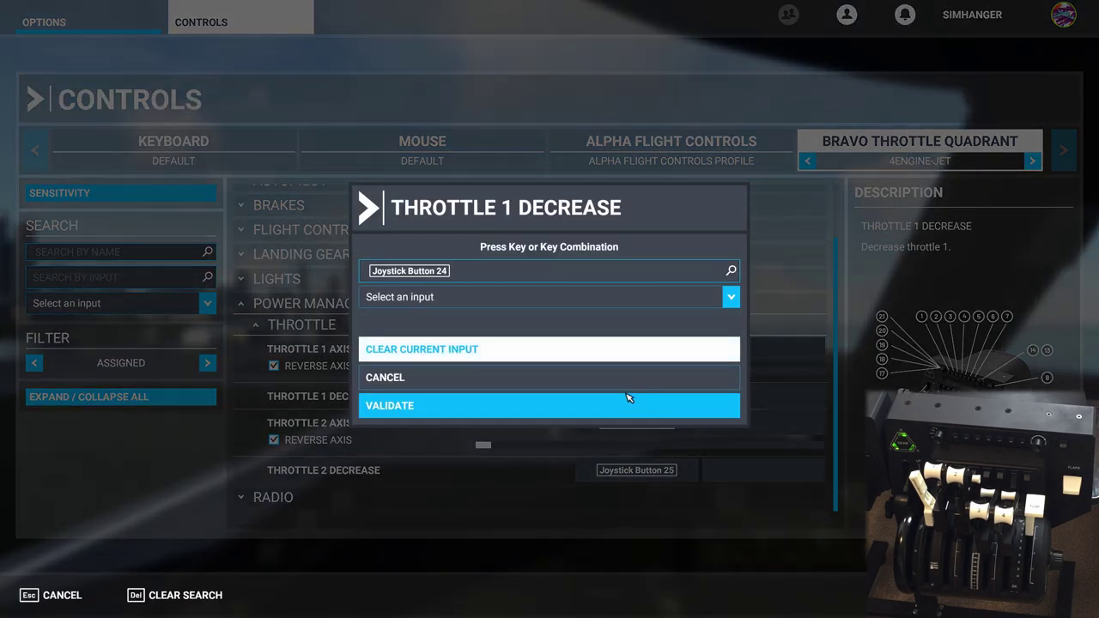
pyautogui.click(585, 361)
pyautogui.click(591, 410)
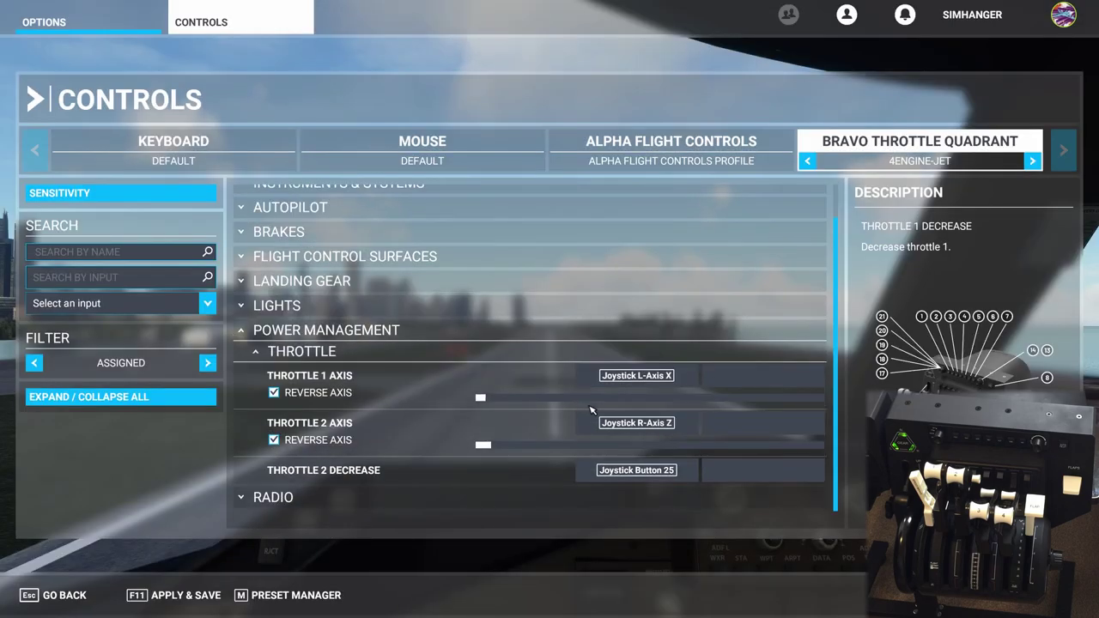
pyautogui.click(657, 478)
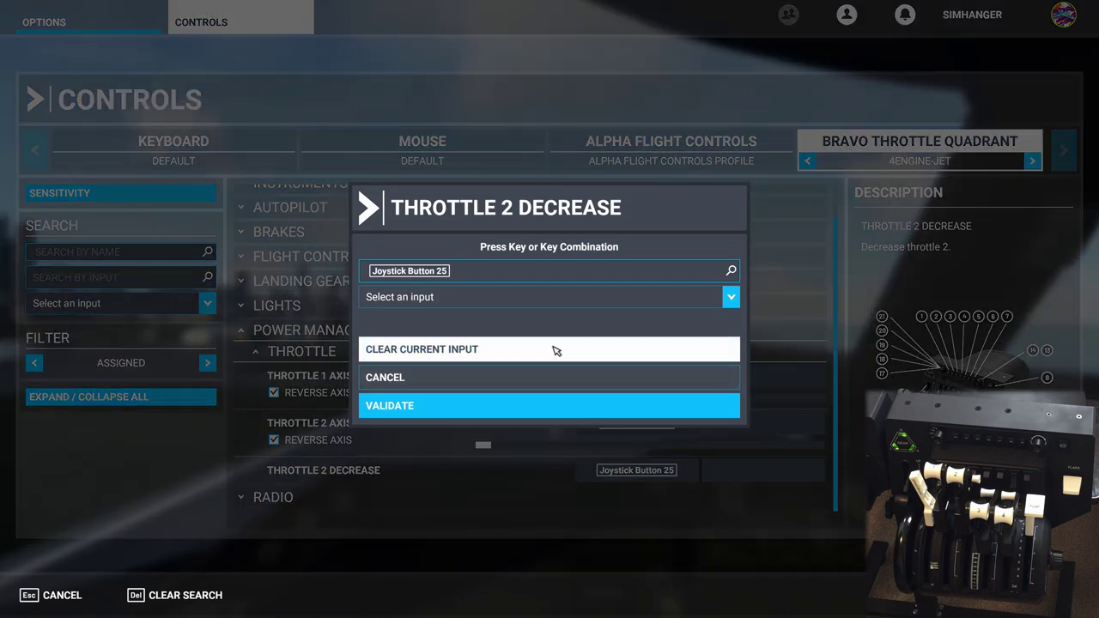
pyautogui.click(553, 348)
pyautogui.click(560, 406)
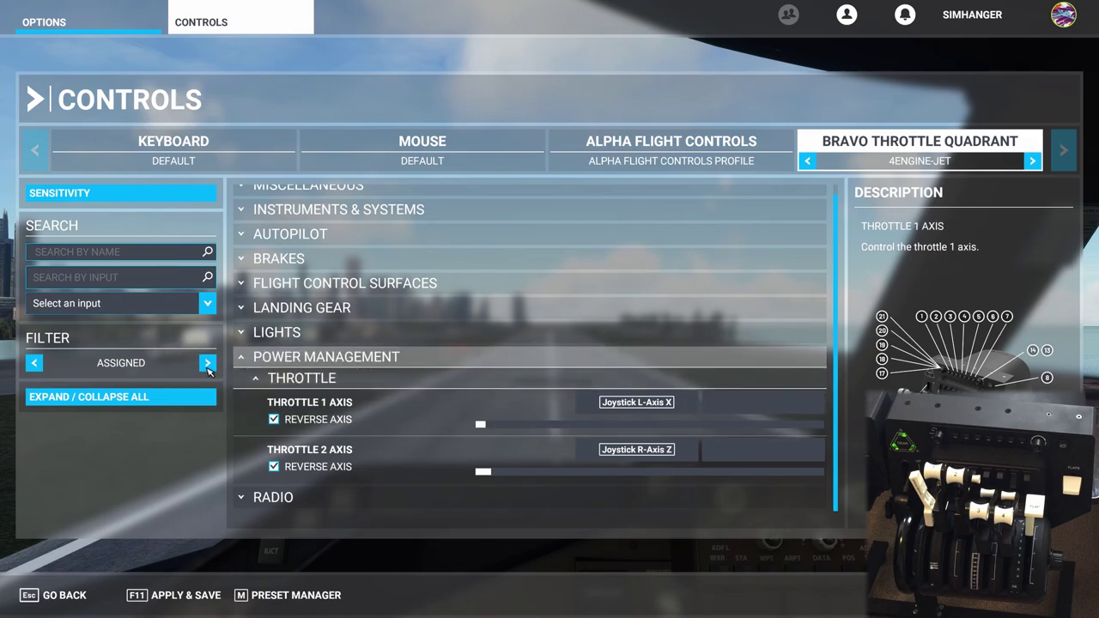
# - Show all controls and collapse Mixture and Propeller to reach the throttle entries
pyautogui.click(208, 363)
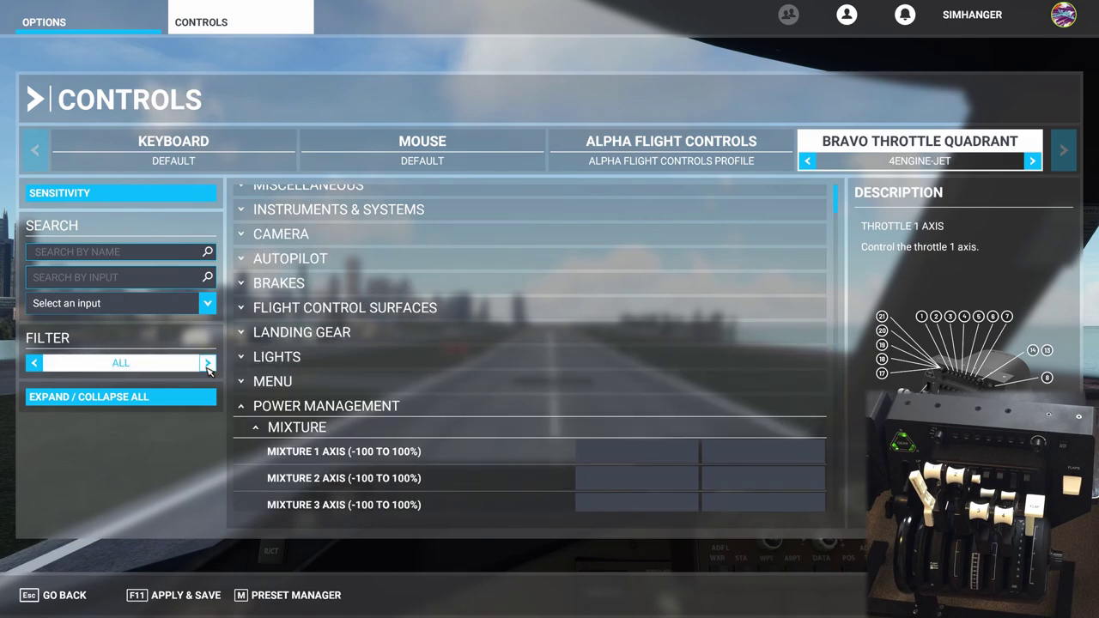
pyautogui.click(255, 430)
pyautogui.scroll(-3, 328, 425)
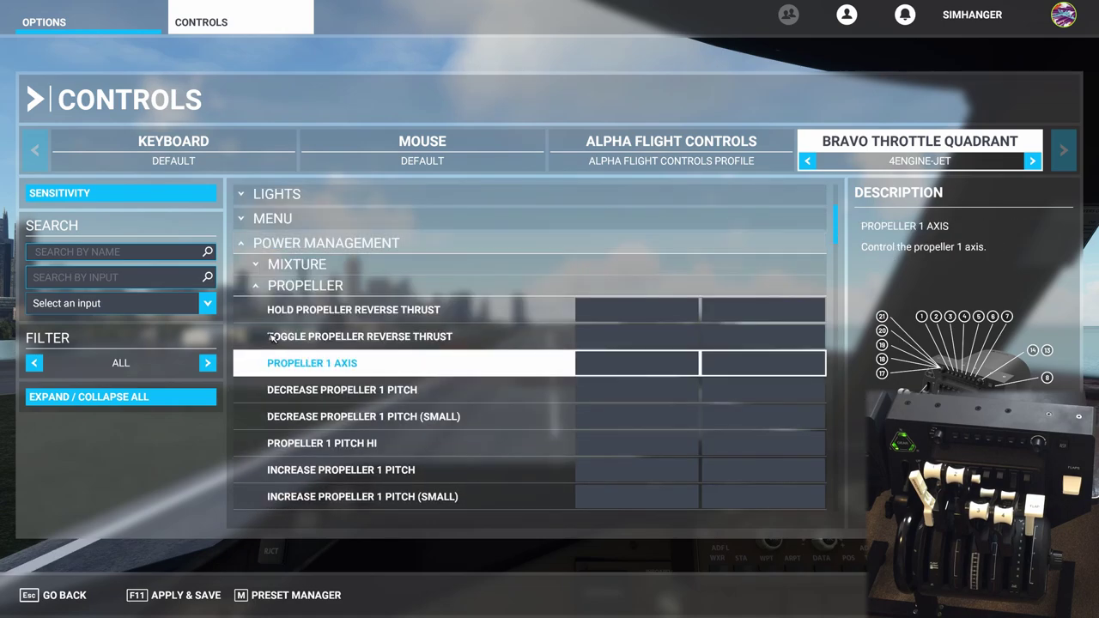
pyautogui.click(262, 294)
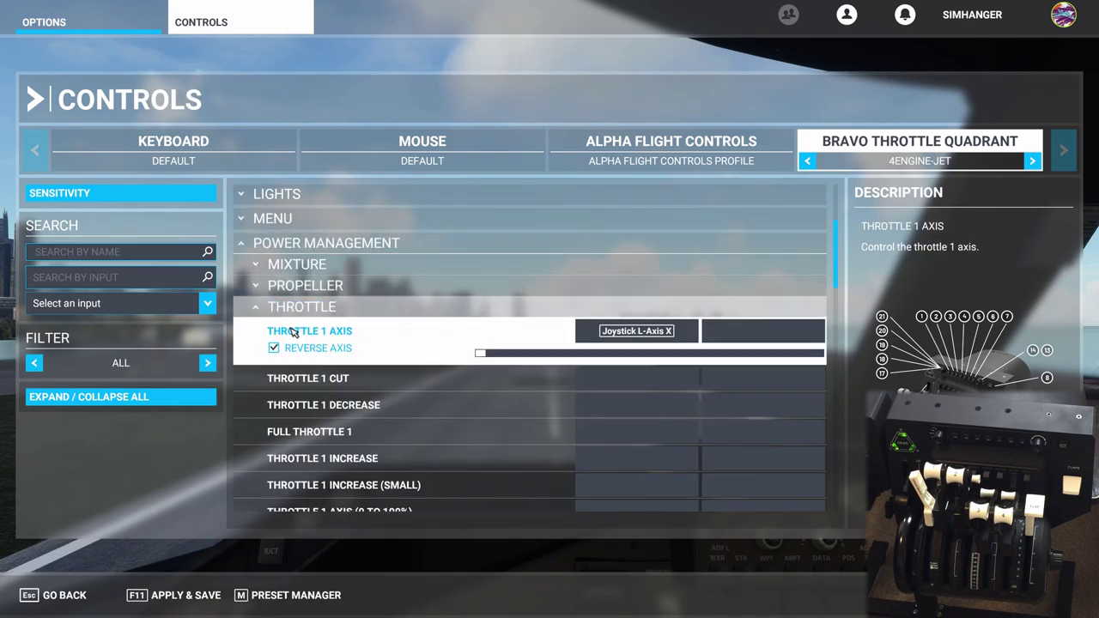
pyautogui.scroll(-3, 468, 388)
pyautogui.scroll(-1, 467, 391)
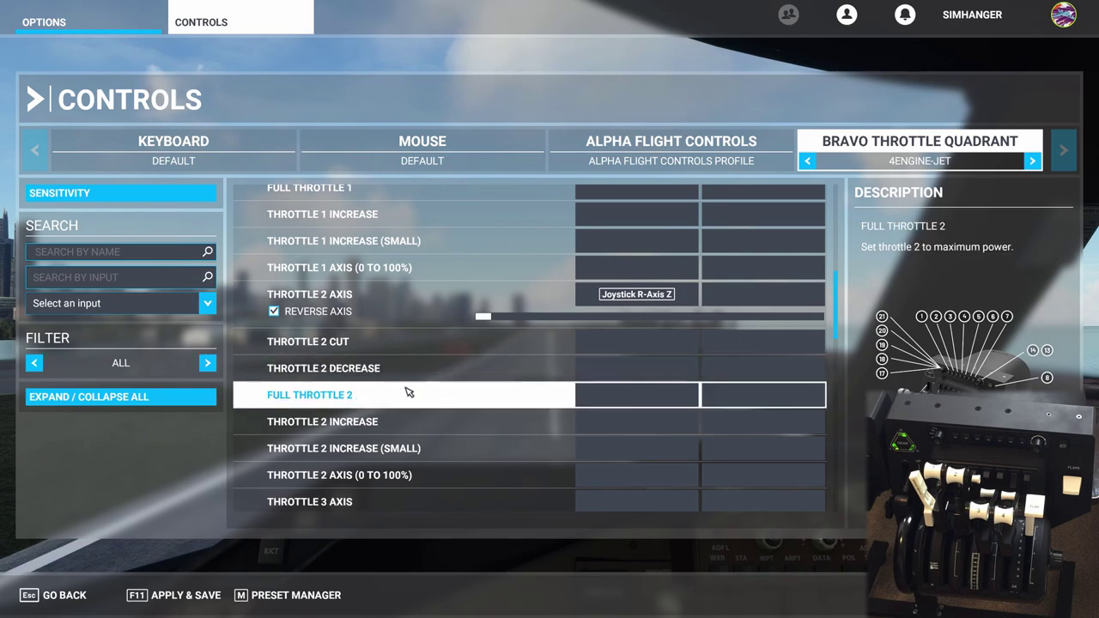
pyautogui.scroll(-2, 409, 392)
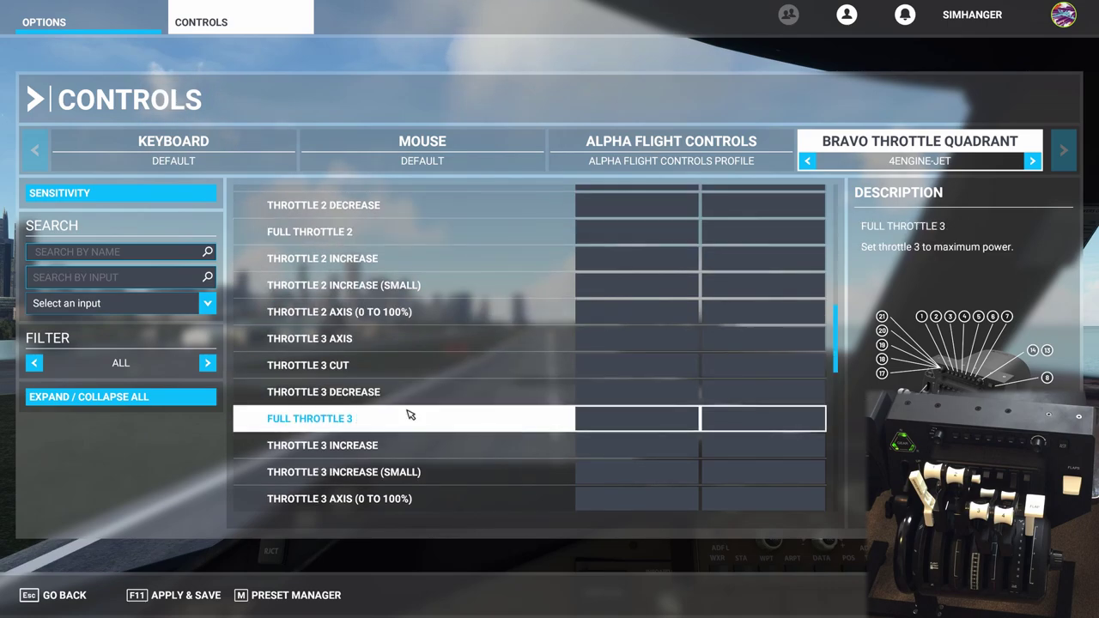
# - Bind Throttle 3 Axis to Joystick R-Axis Y
pyautogui.click(638, 341)
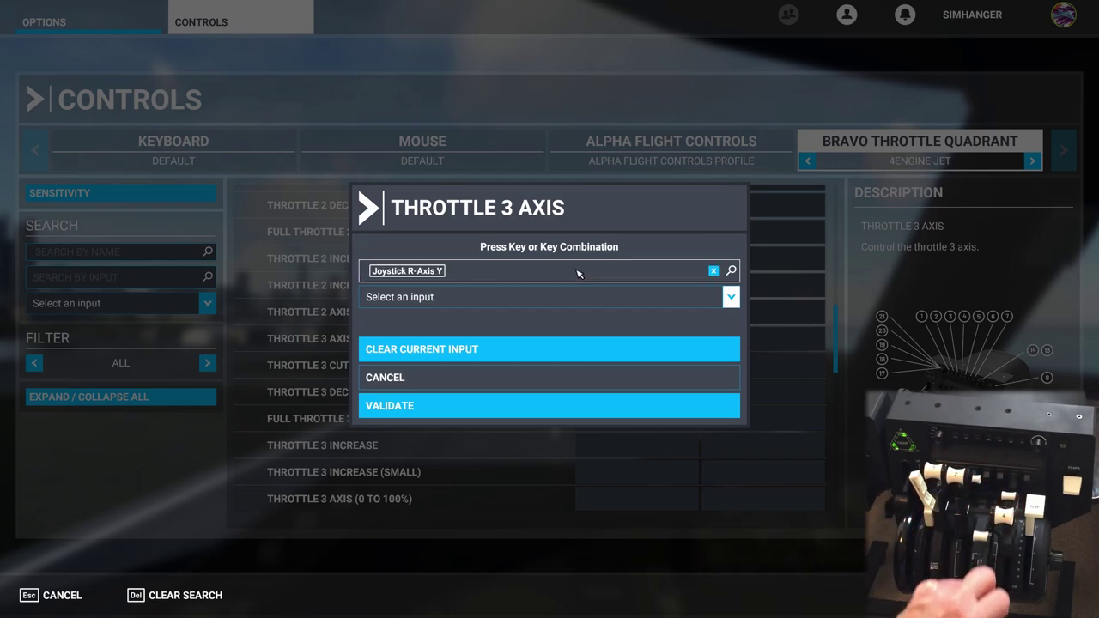
pyautogui.click(548, 405)
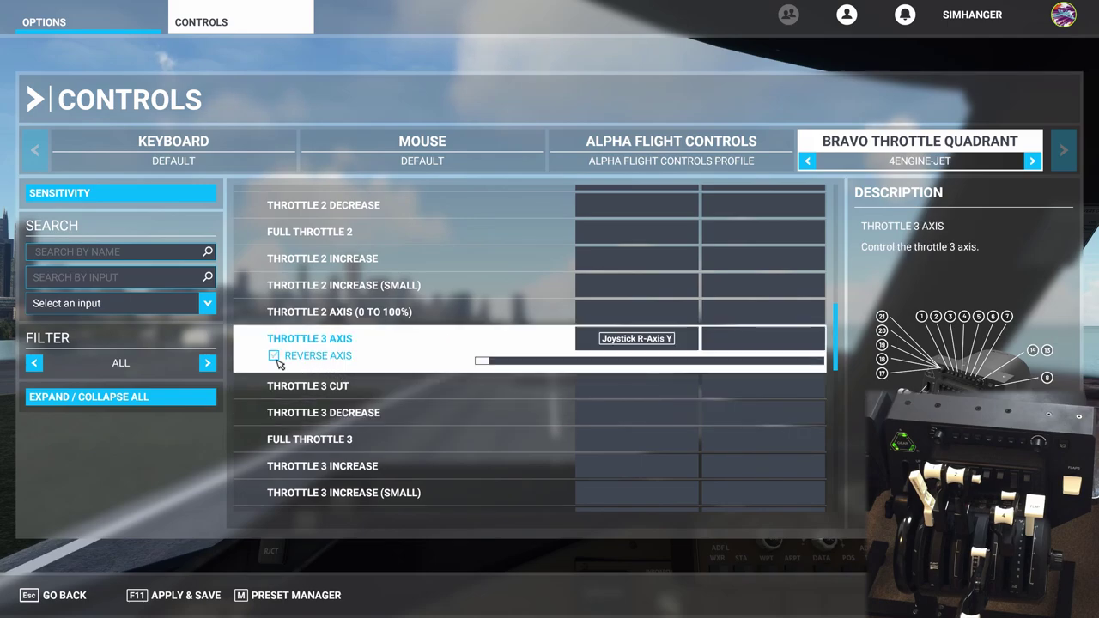
pyautogui.scroll(-3, 343, 384)
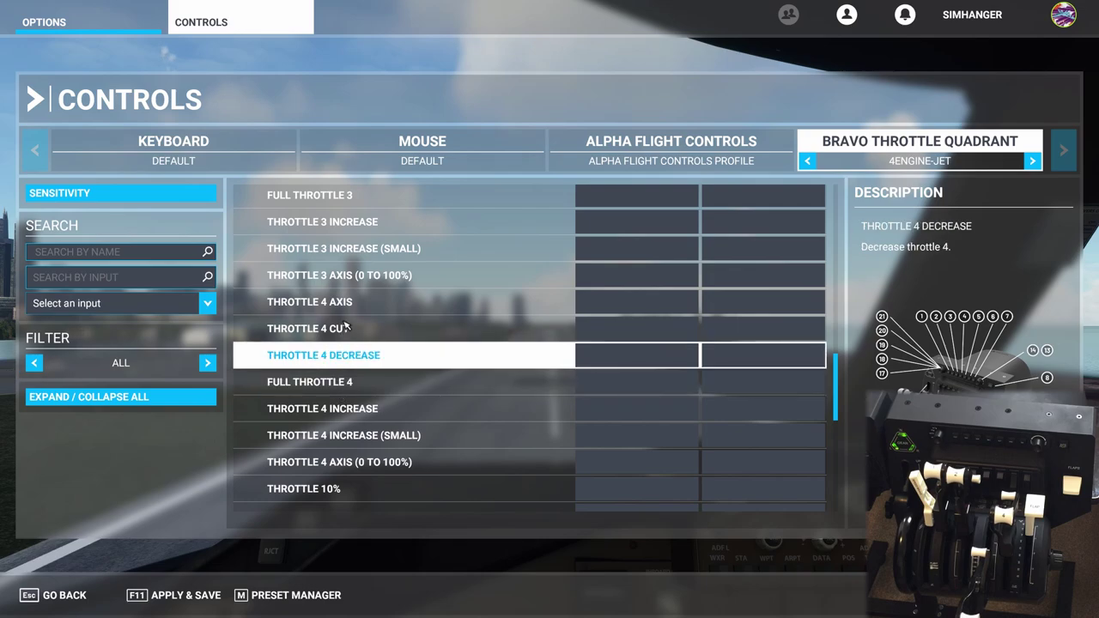
# - Bind Throttle 4 Axis to Joystick R-Axis X, then step the filter toward Assigned
pyautogui.click(615, 311)
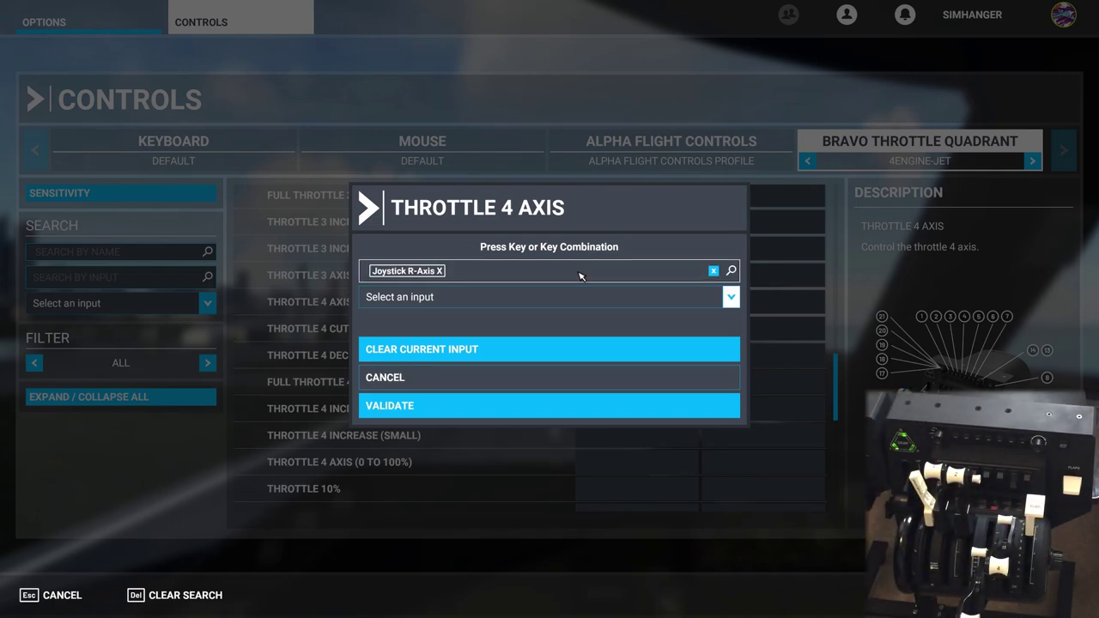
pyautogui.click(549, 405)
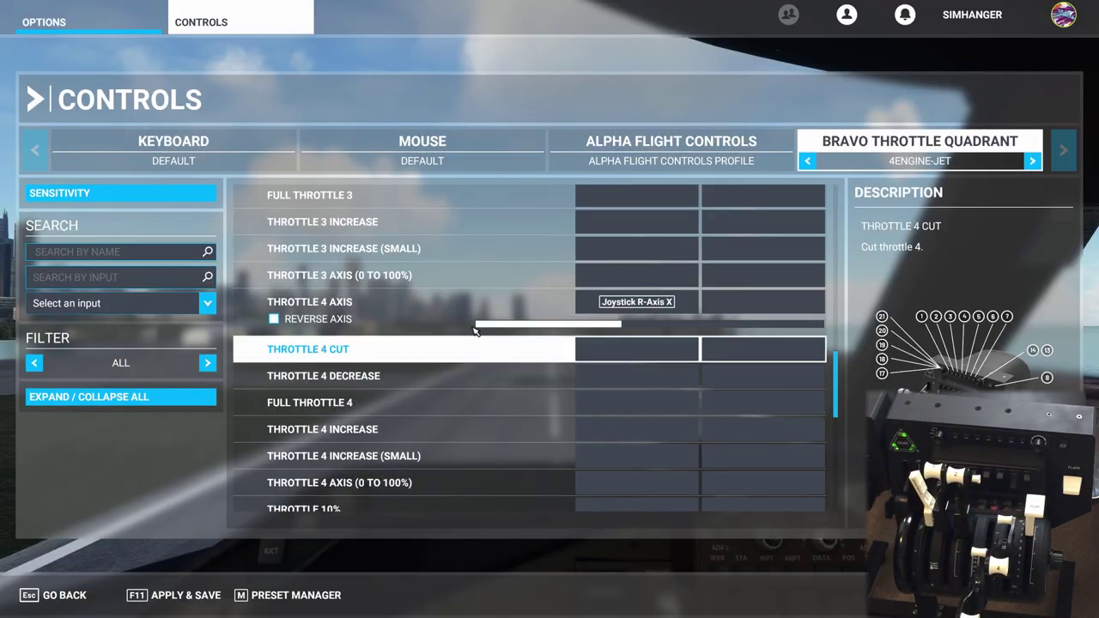
pyautogui.scroll(5, 360, 386)
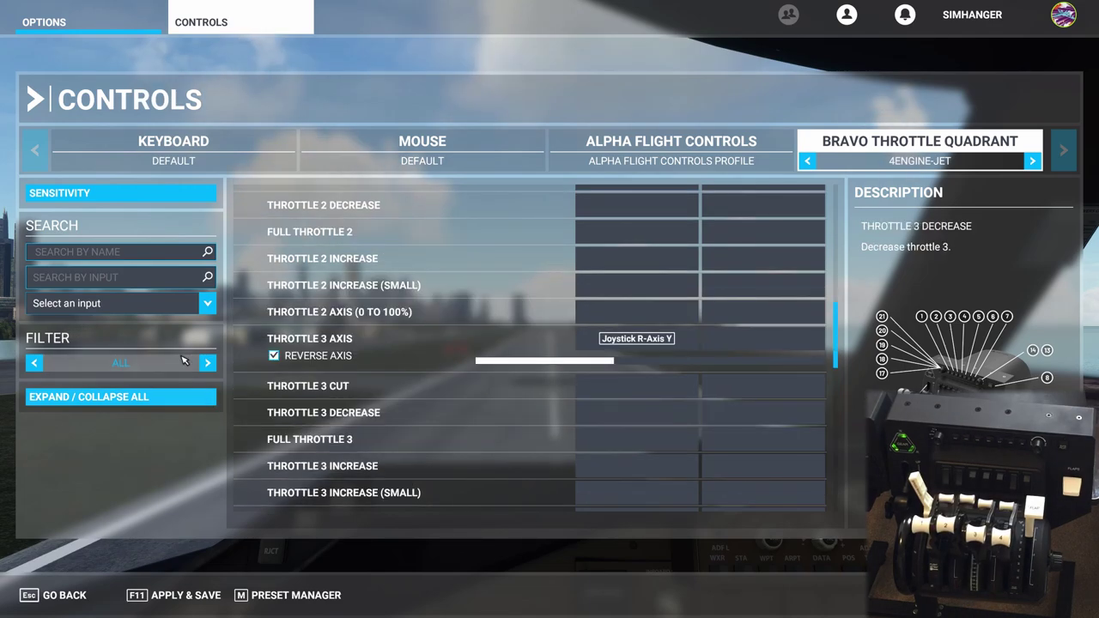
pyautogui.click(208, 363)
# - Review the assigned throttle axes, then set the filter back to All
pyautogui.click(207, 364)
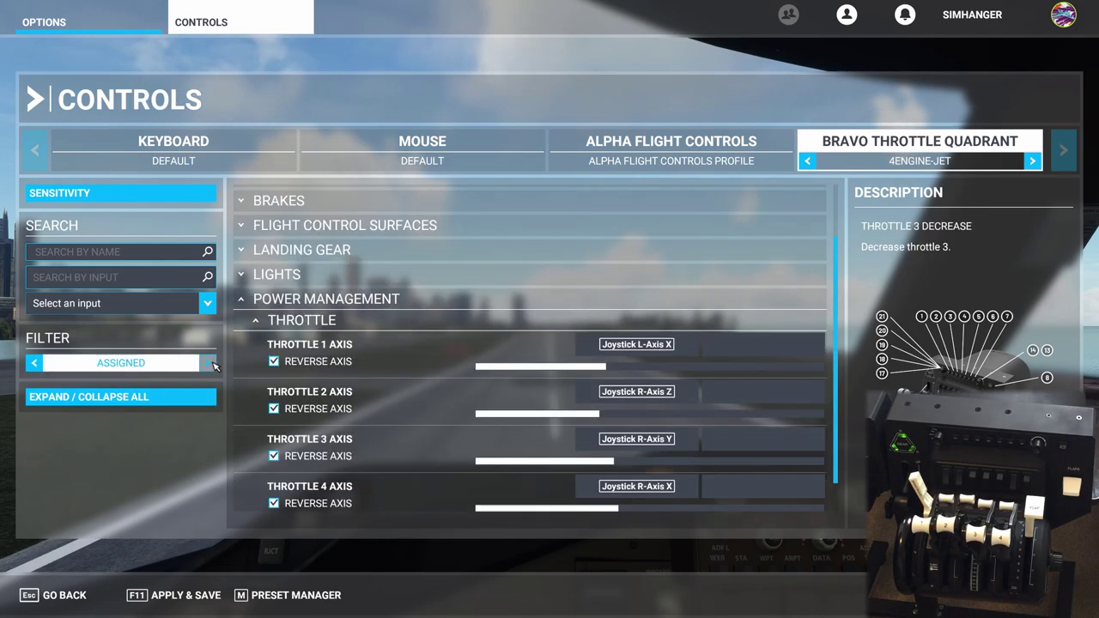
pyautogui.scroll(-1, 421, 373)
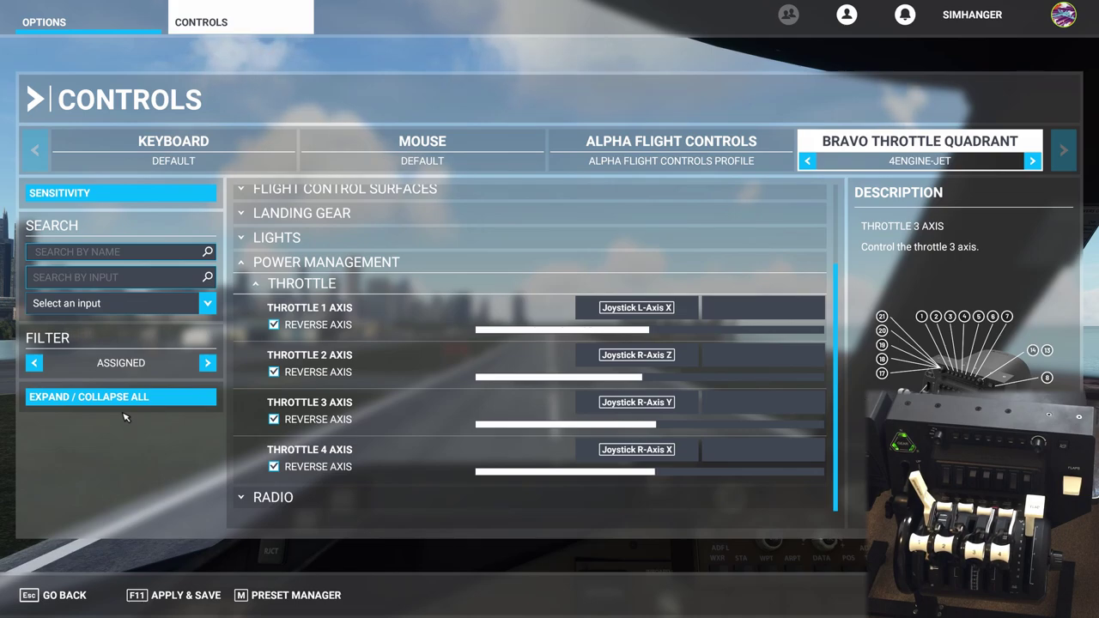
pyautogui.click(208, 363)
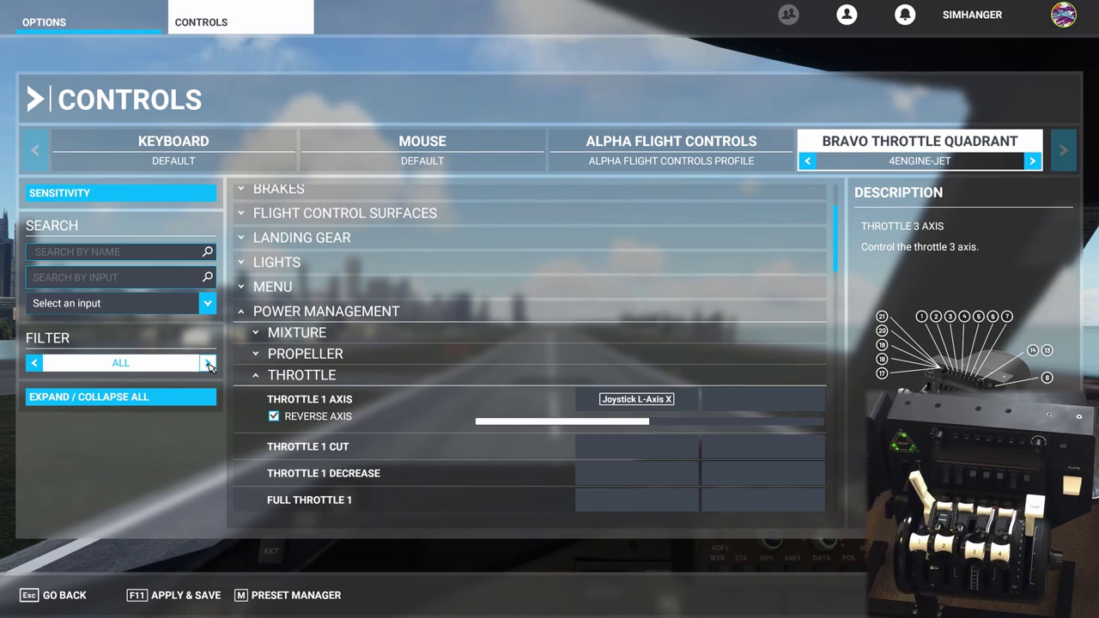
# - Search controls for 'spoil', bind Spoilers Axis to Joystick L-Axis Y, then clear the search
pyautogui.click(55, 256)
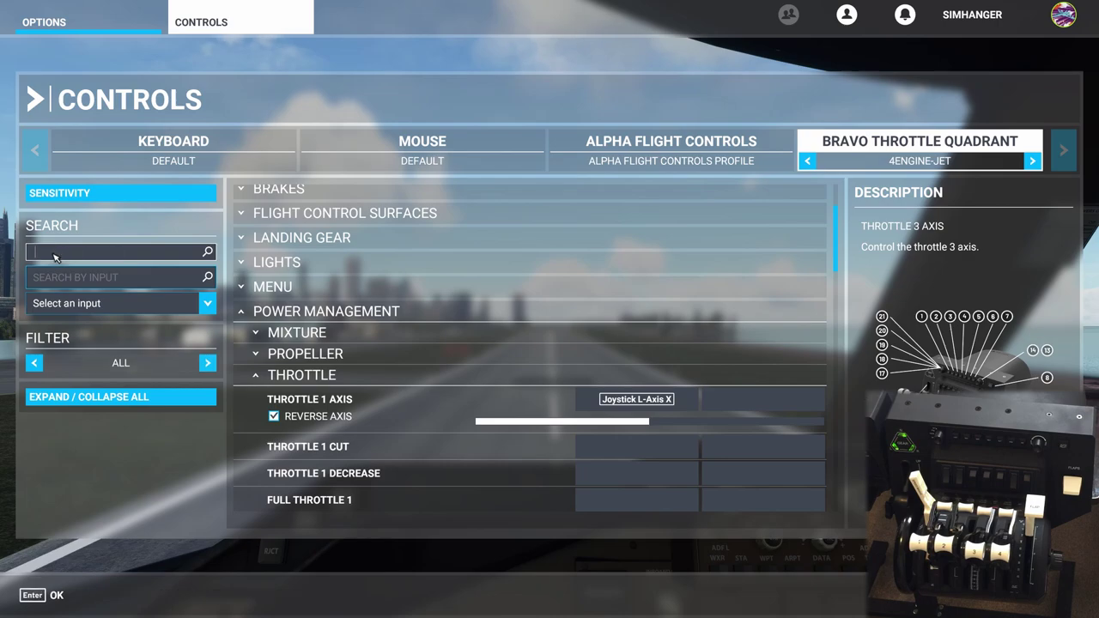
pyautogui.write('sp')
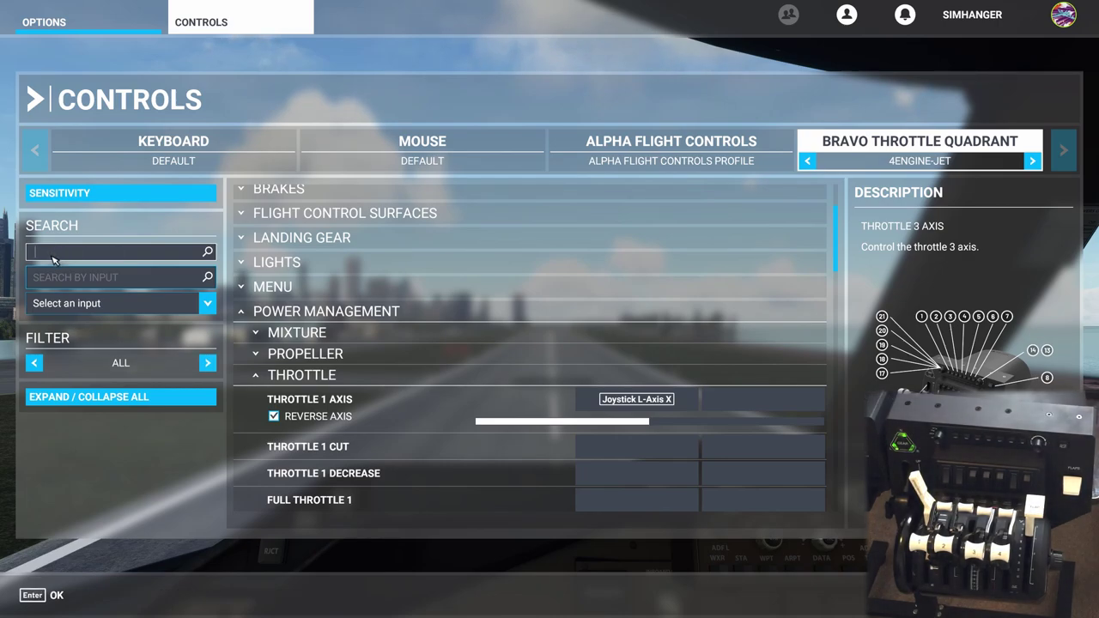
pyautogui.write('oilw')
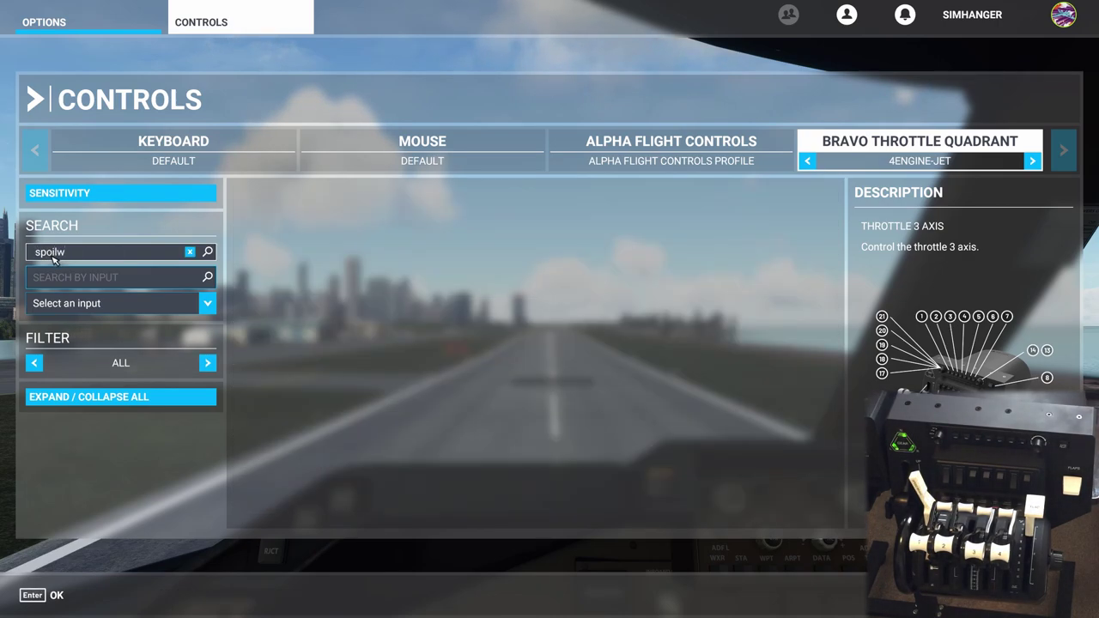
pyautogui.press('BackSpace')
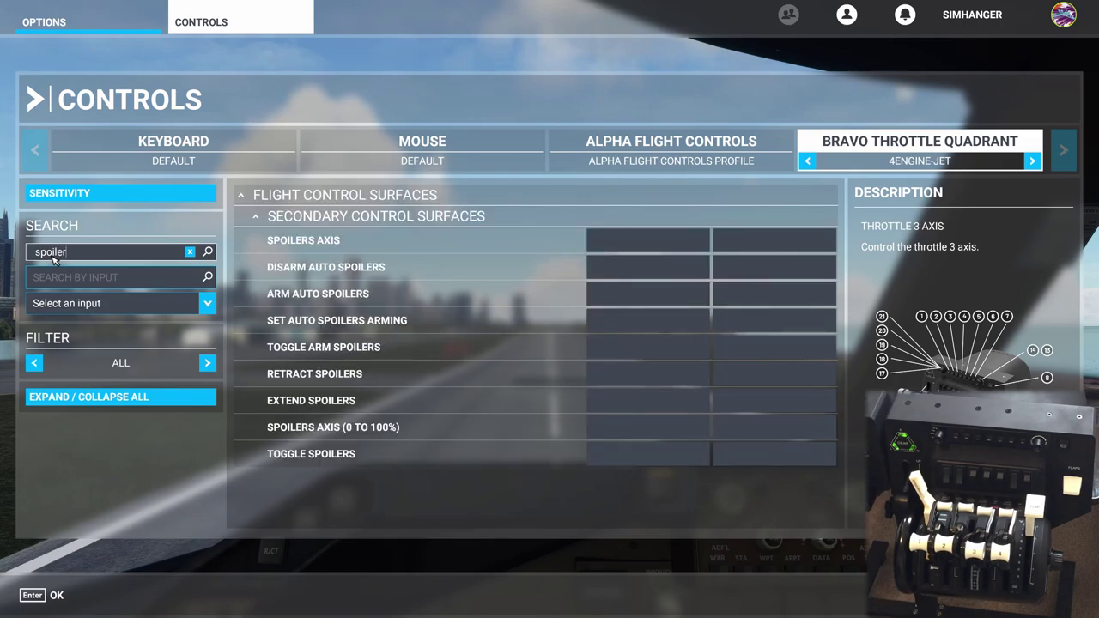
pyautogui.click(637, 248)
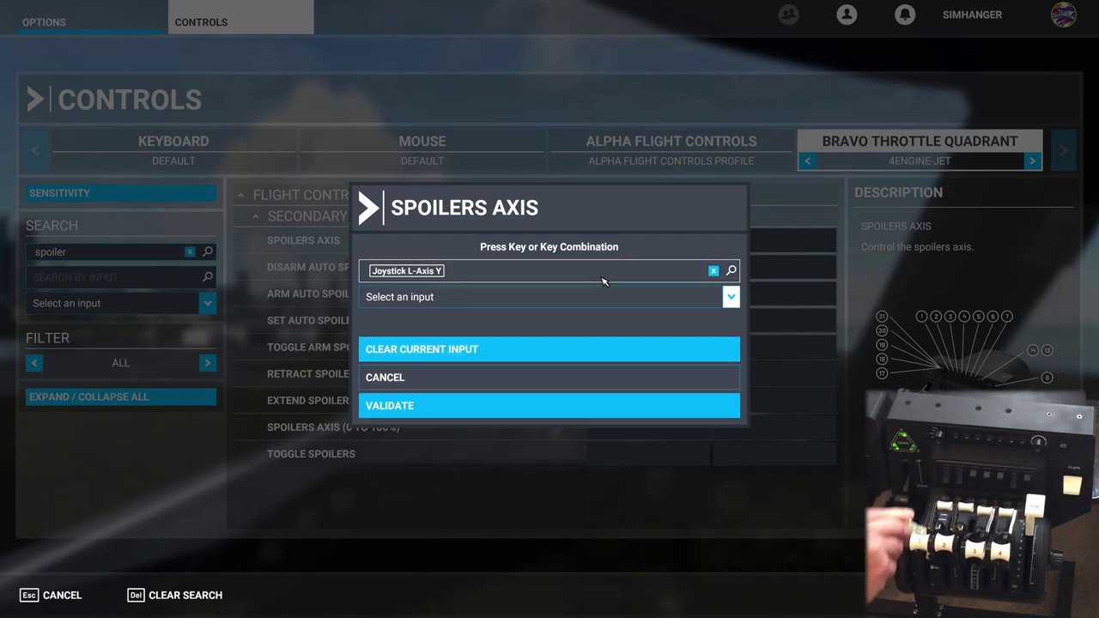
pyautogui.click(555, 410)
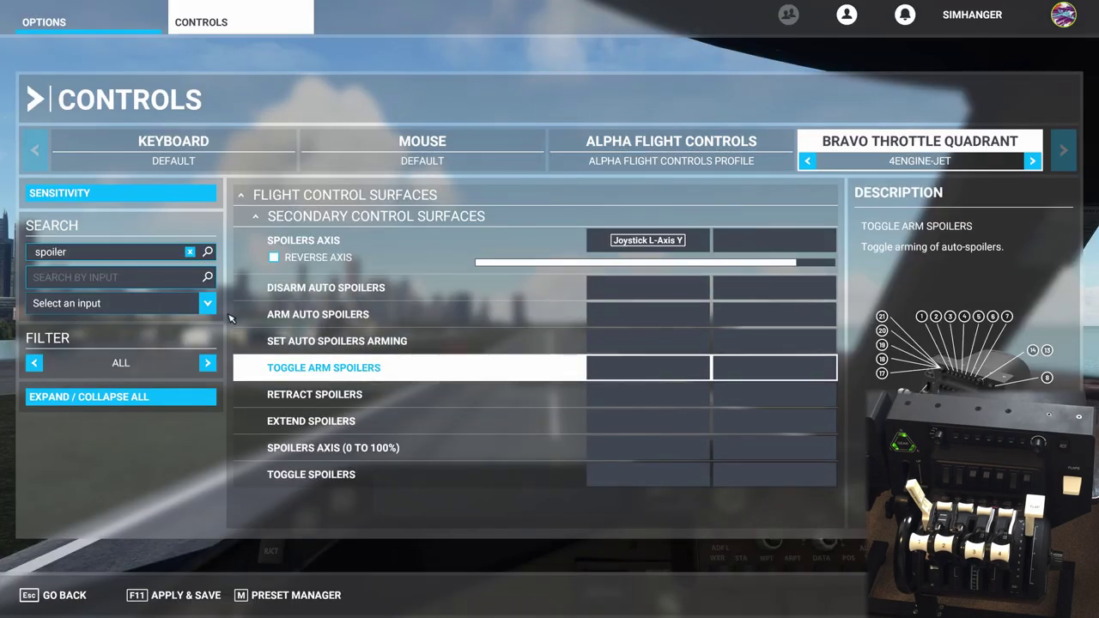
pyautogui.click(190, 253)
# - Search 'flaps' and bind Flaps Axis (-100 to 100%) to Joystick L-Axis Z by scanning the lever
pyautogui.click(122, 253)
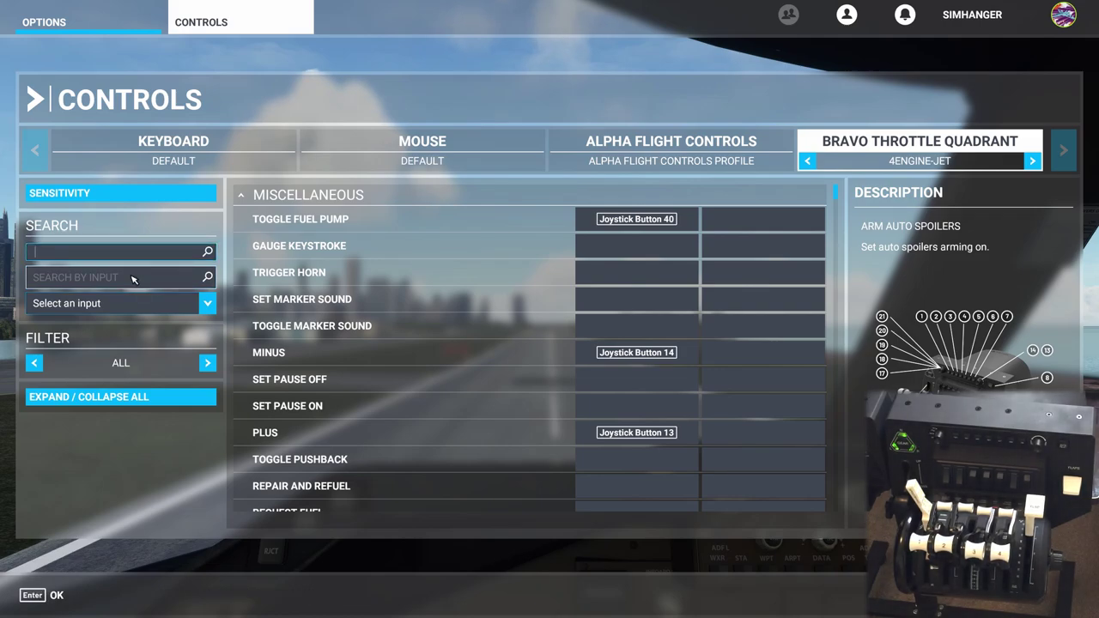
pyautogui.write('flap')
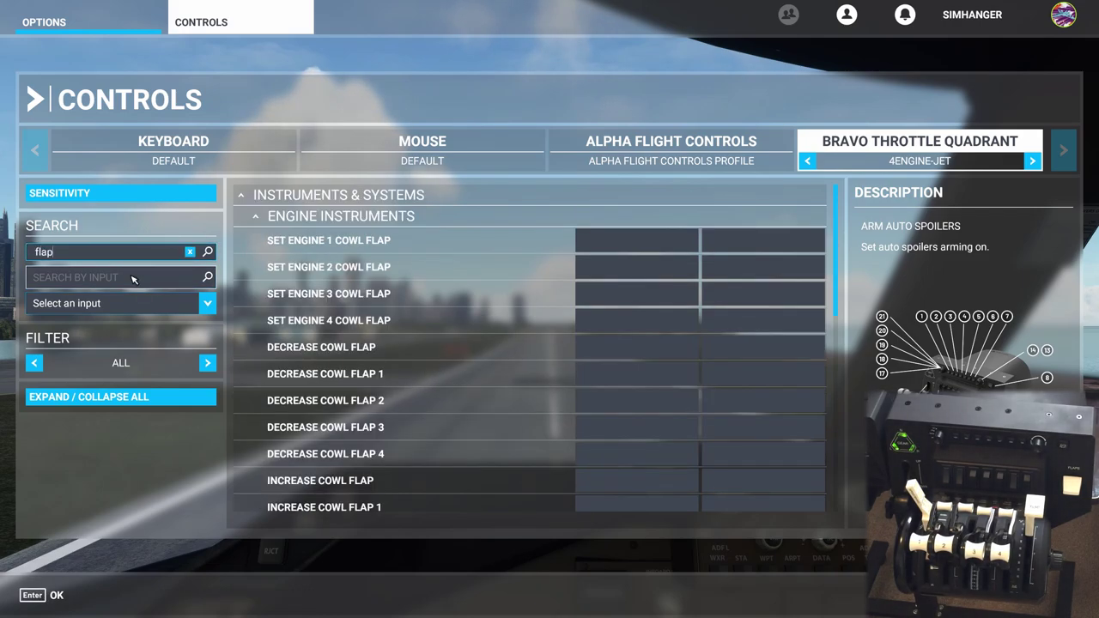
pyautogui.write('s')
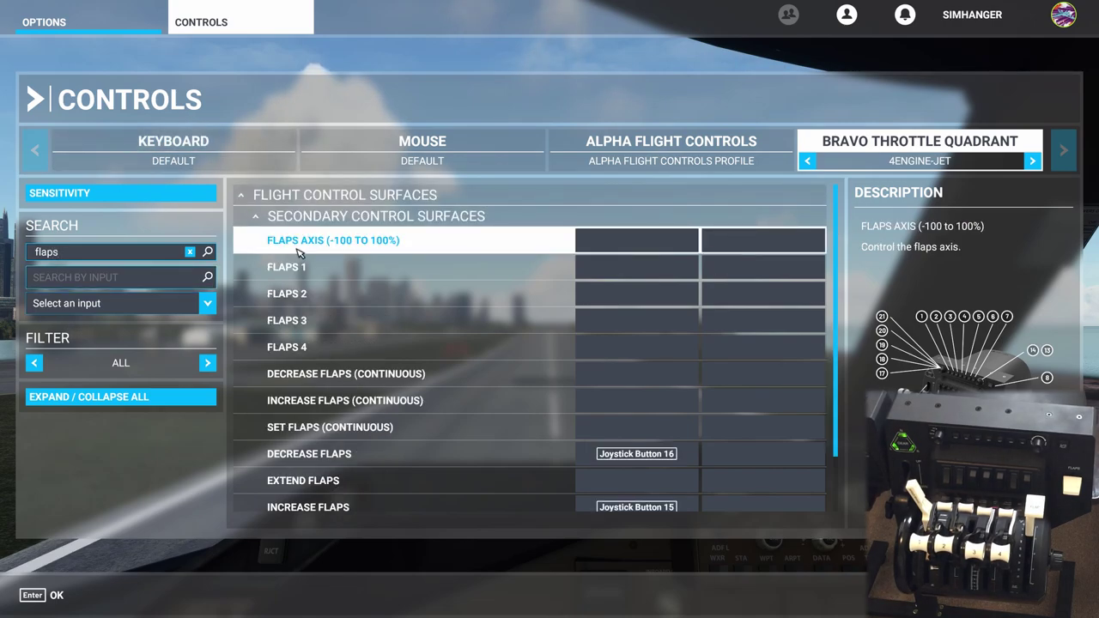
pyautogui.click(636, 242)
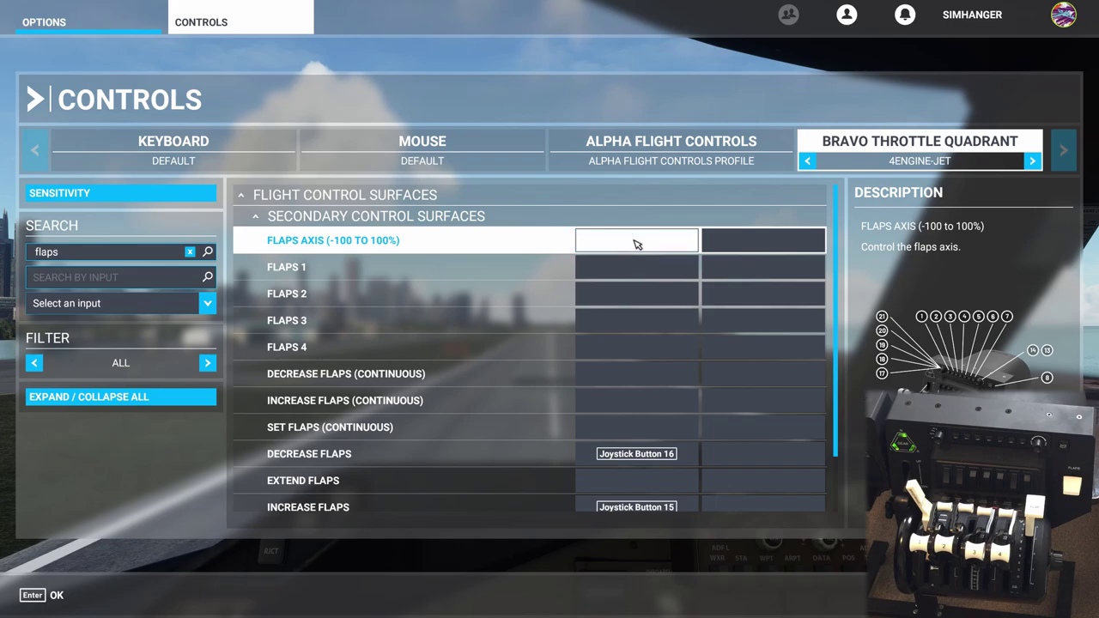
pyautogui.click(605, 273)
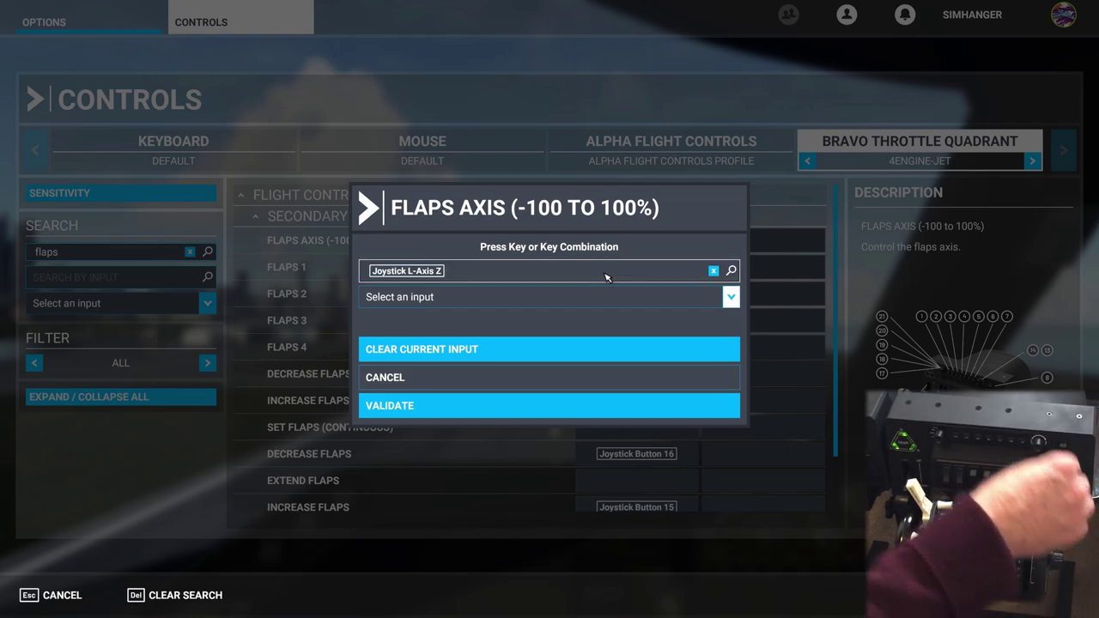
pyautogui.click(523, 416)
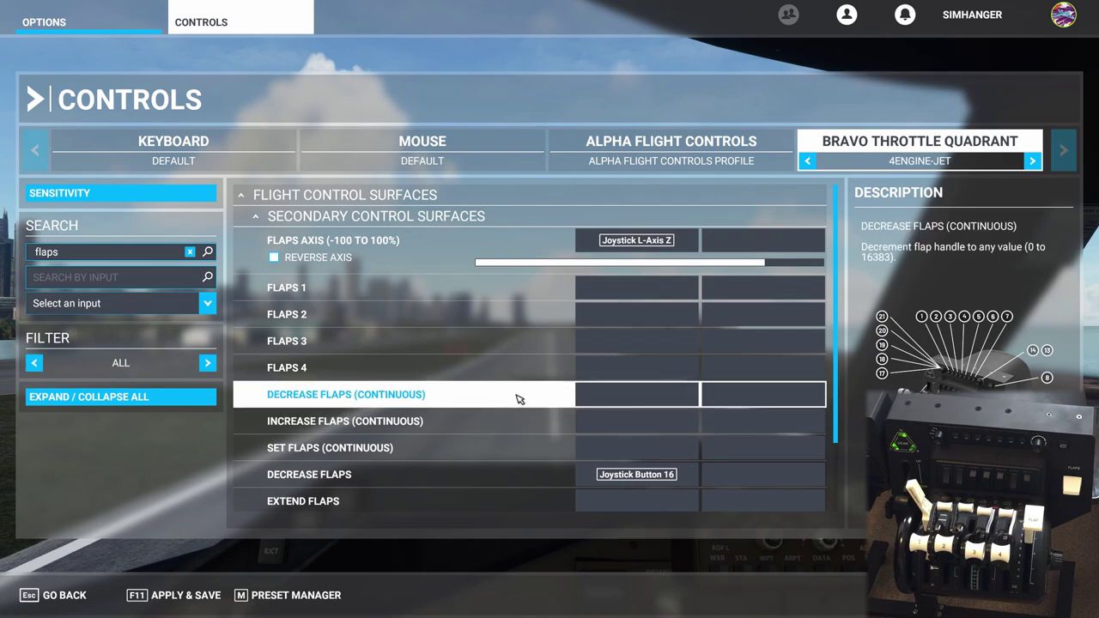